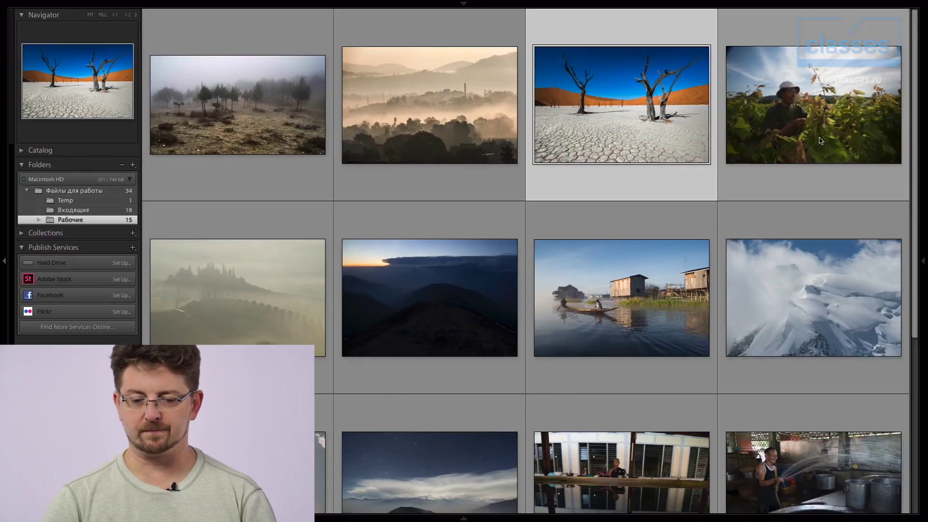
Select the foggy Tuscan hilltop villa thumbnail in the Library grid
left_click(272, 319)
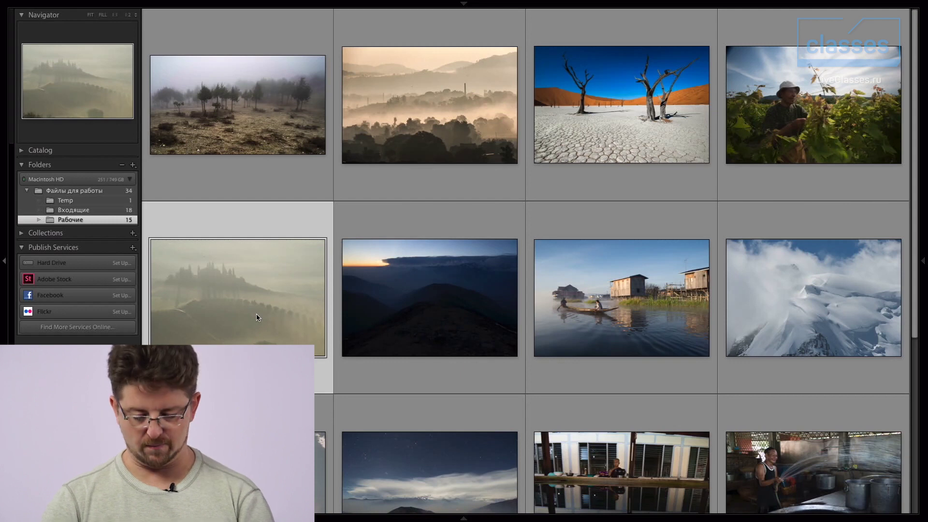
Open the villa photo in Loupe with the info overlay and inspect the villa at 1:1
double_click(257, 316)
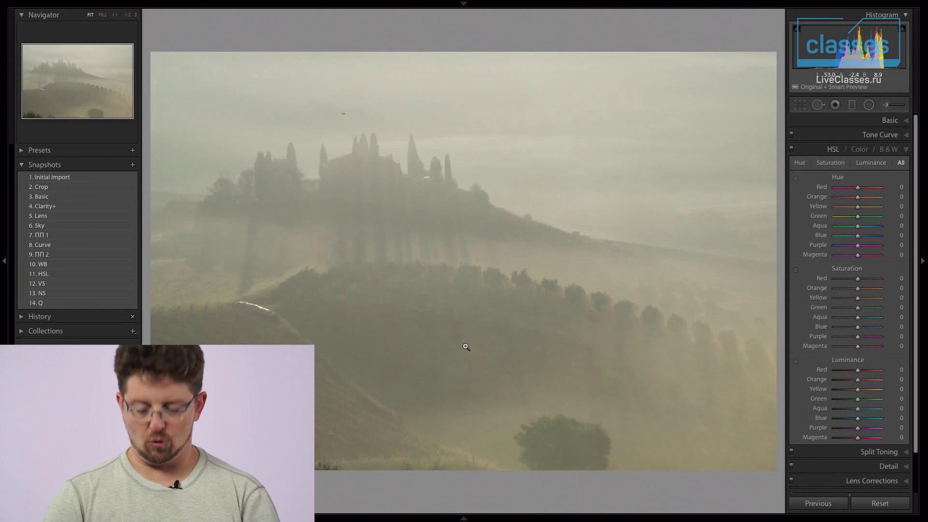
key("i")
key("i")
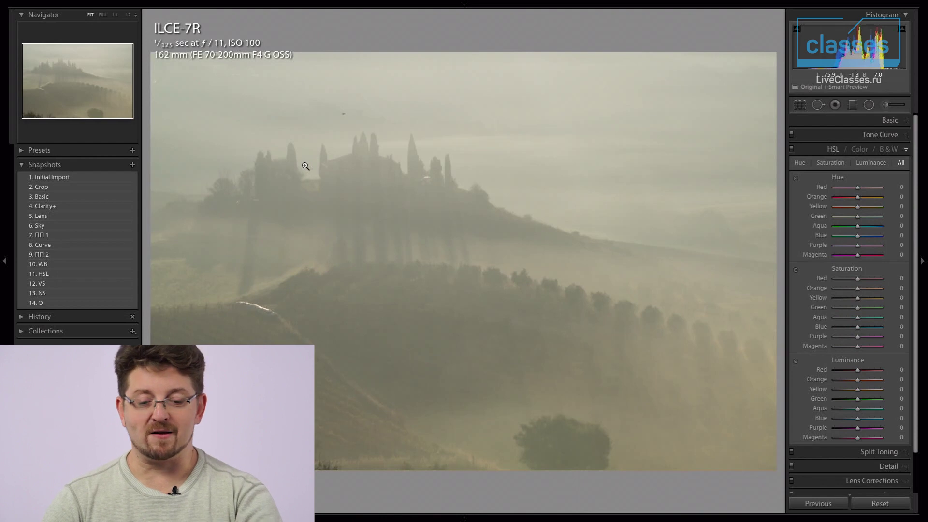
left_click(320, 156)
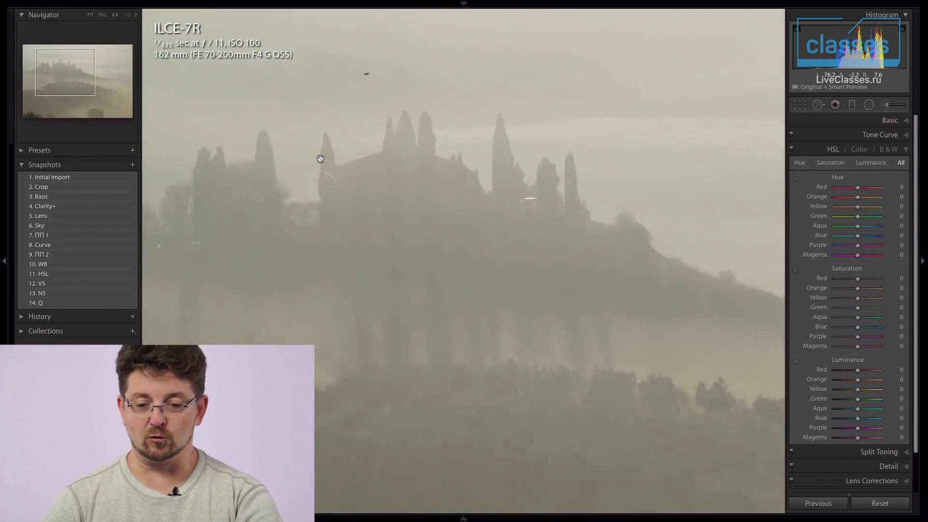
left_click_drag(334, 162, 409, 184)
left_click(415, 190)
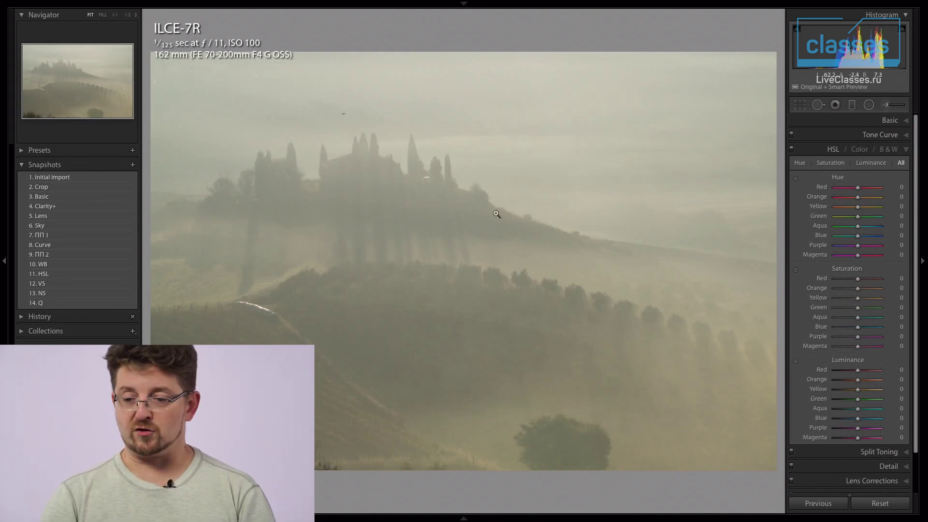
Preview the photo in black and white, zooming in on the villa, hillside and tree line
key("v")
key("v")
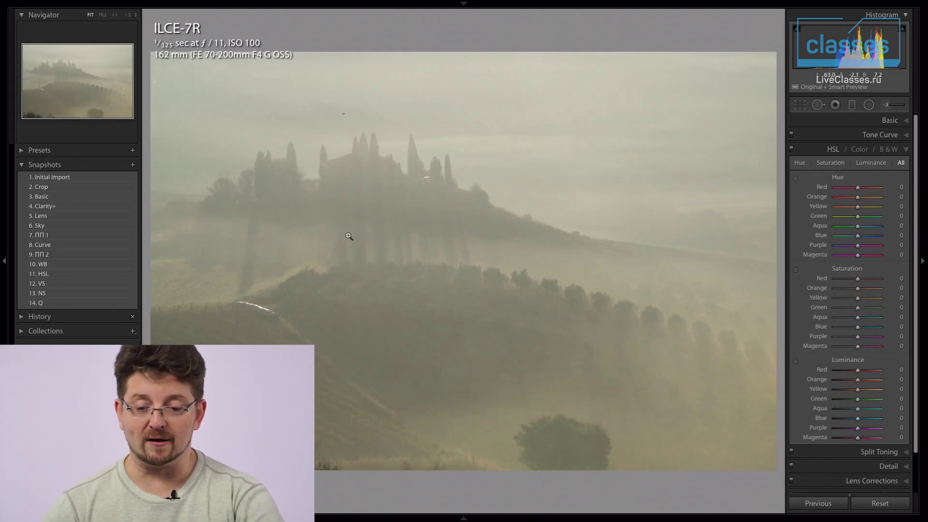
left_click(352, 264)
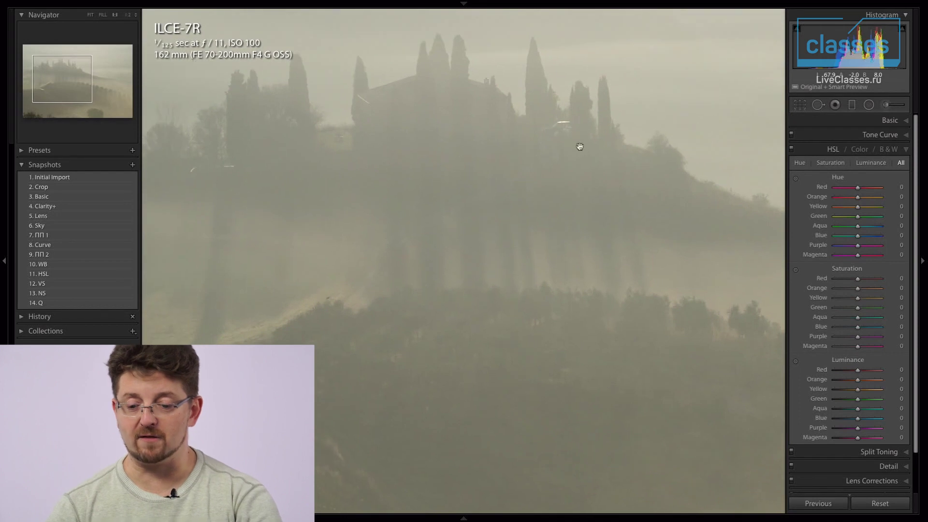
left_click(572, 214)
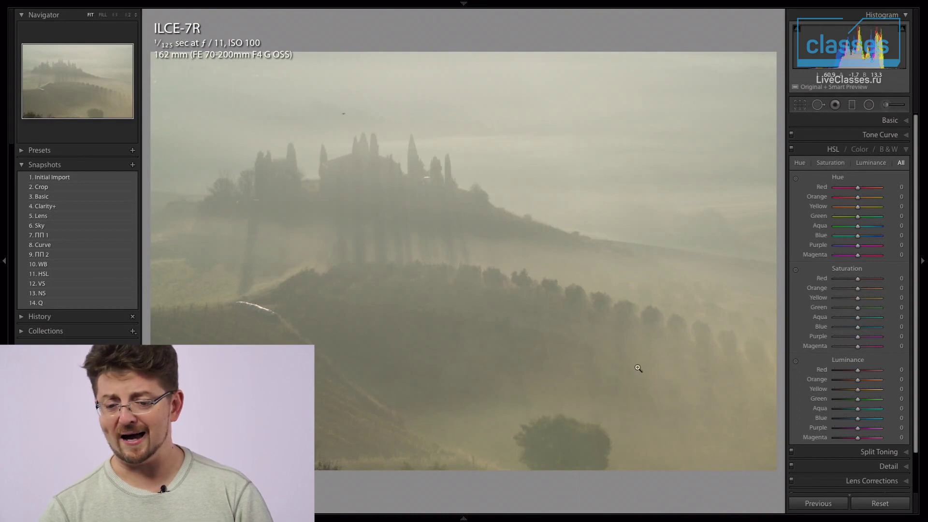
left_click(644, 334)
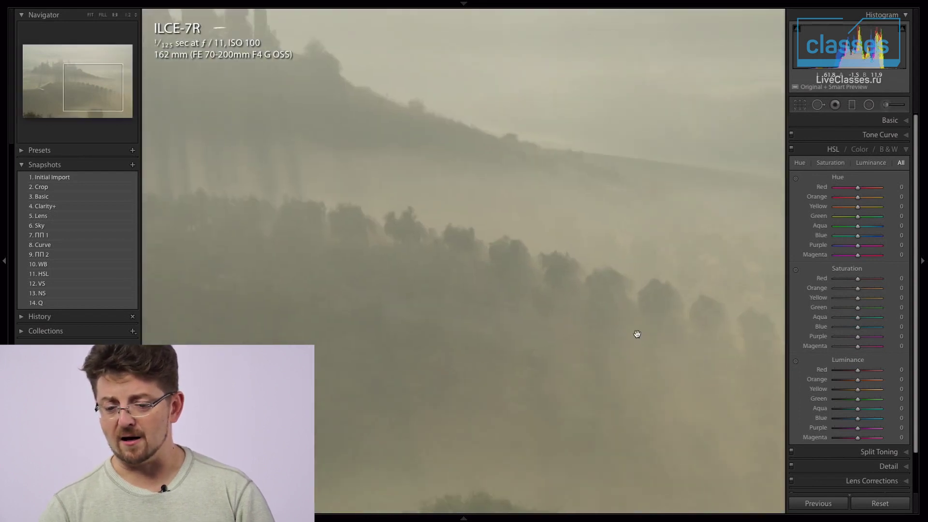
left_click_drag(509, 318, 464, 324)
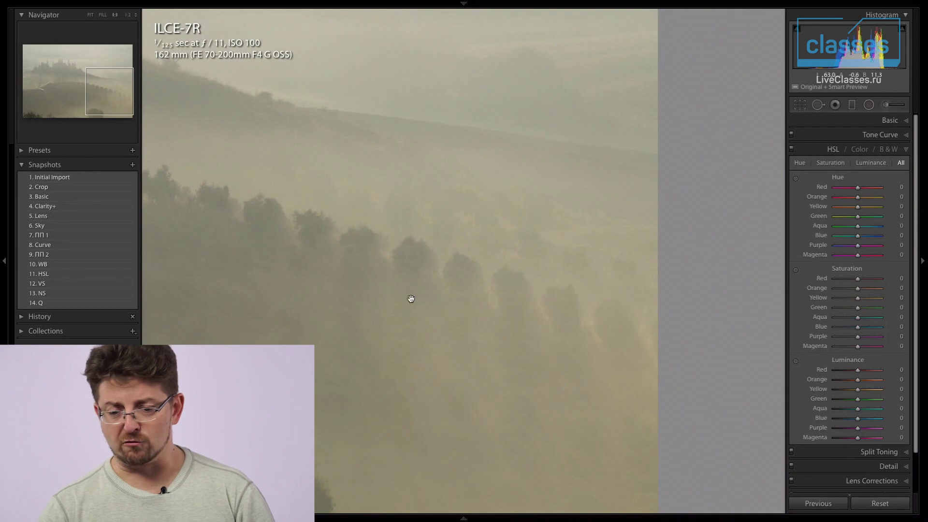
left_click(463, 324)
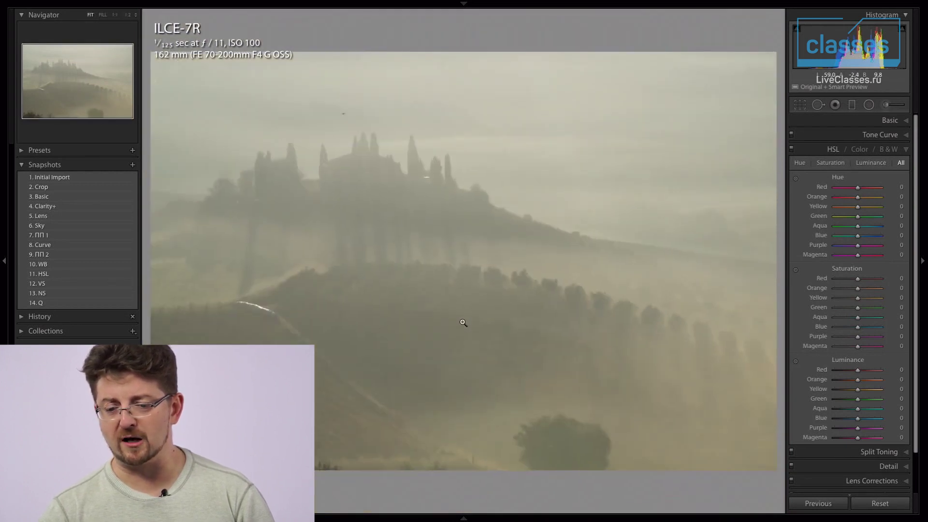
Try Dehaze +100 in the Effects panel full-screen, then reset Dehaze to 0
scroll(915, 470, "down", 3)
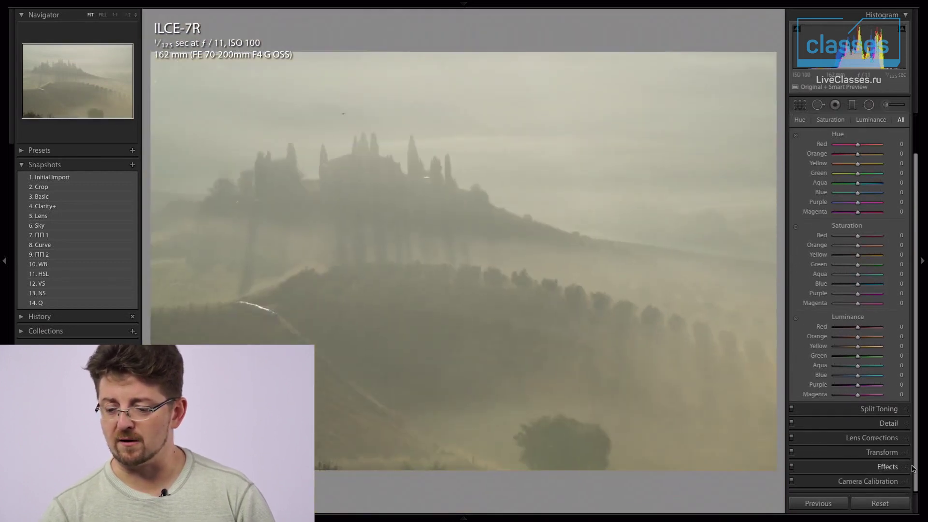
left_click(909, 468)
left_click_drag(856, 361, 876, 363)
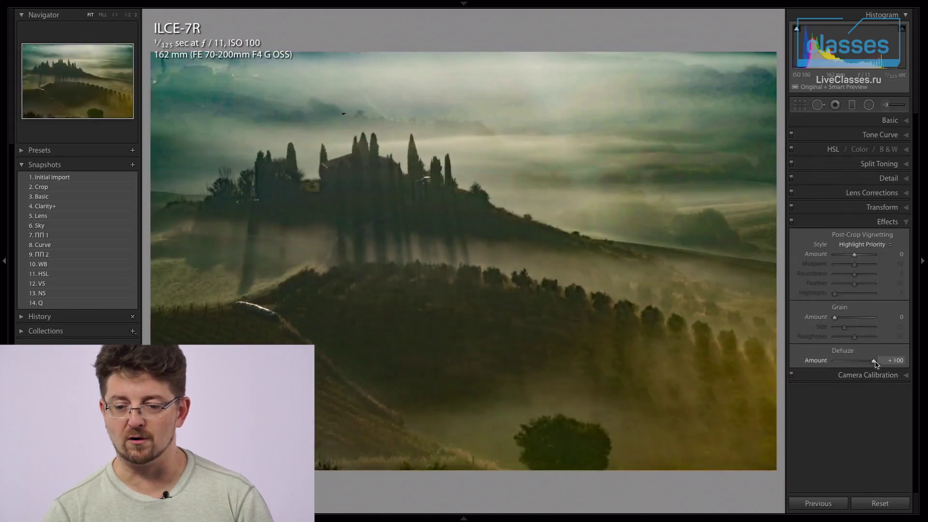
key("Tab")
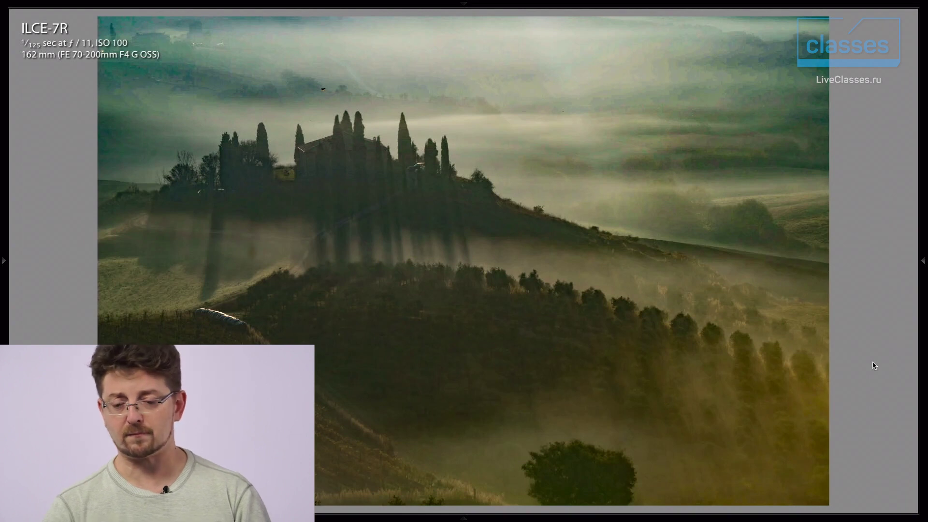
key("Tab")
double_click(843, 351)
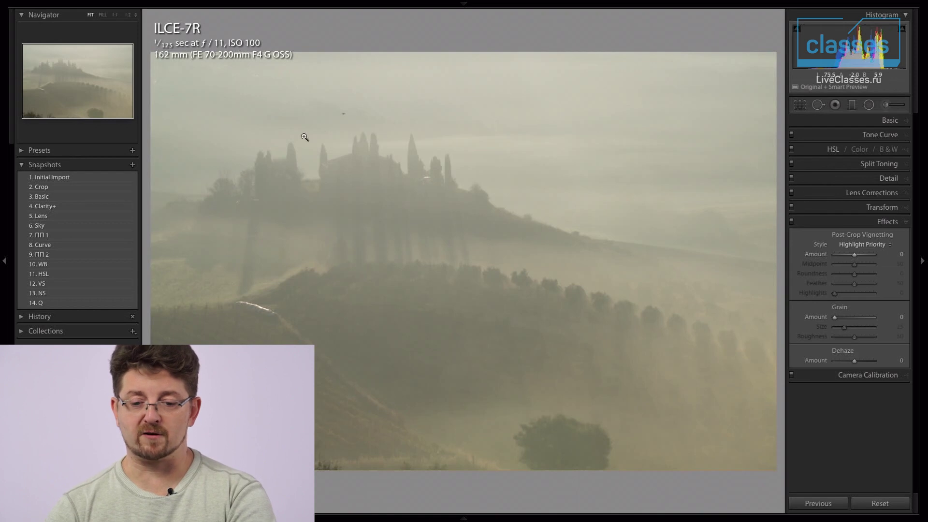
left_click(344, 112)
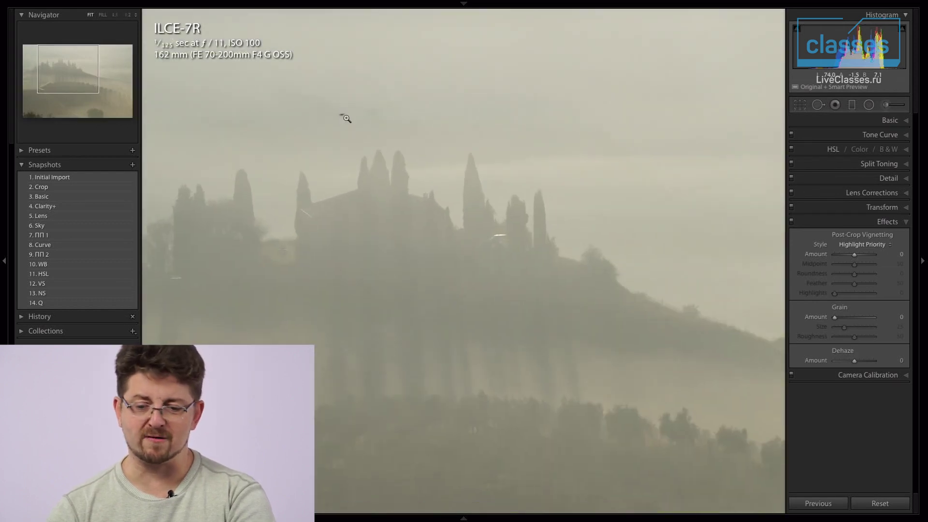
left_click(346, 118)
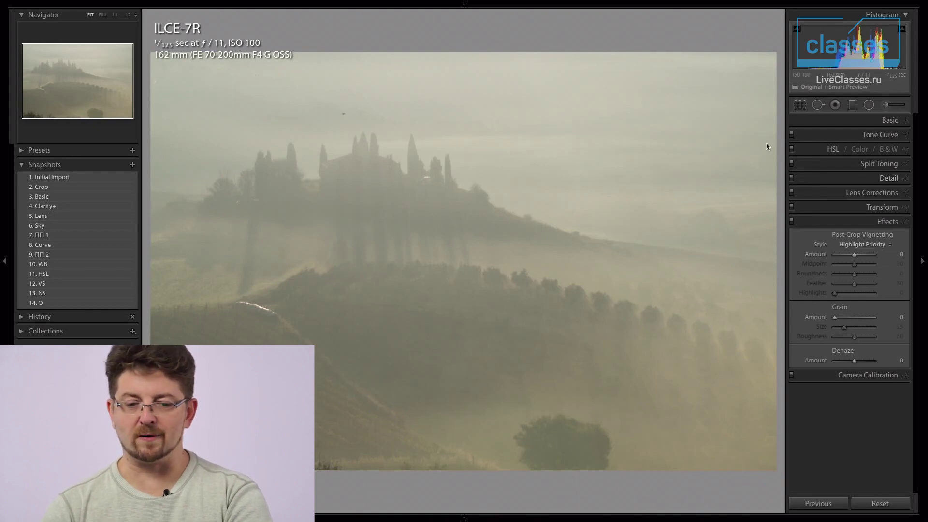
left_click(299, 167)
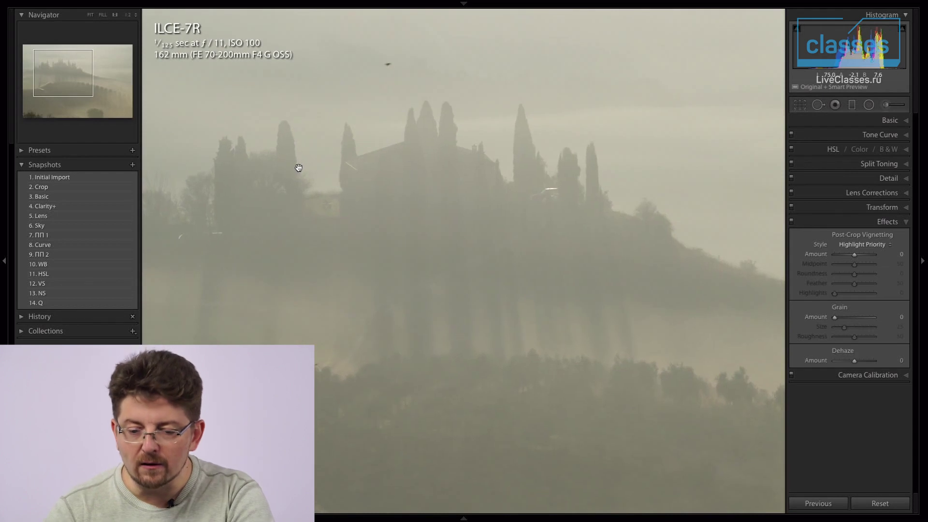
left_click(298, 169)
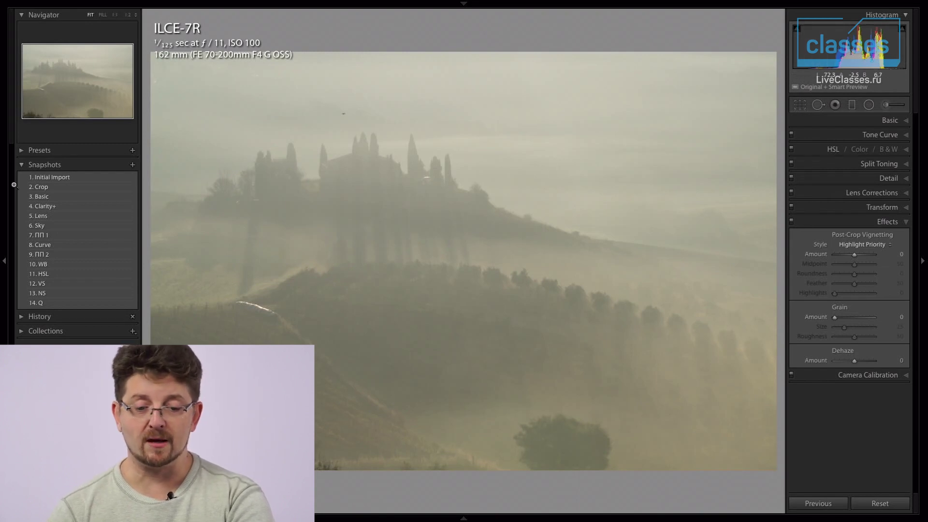
Apply the '2. Crop' snapshot for a tighter framing of the villa hill
key("r")
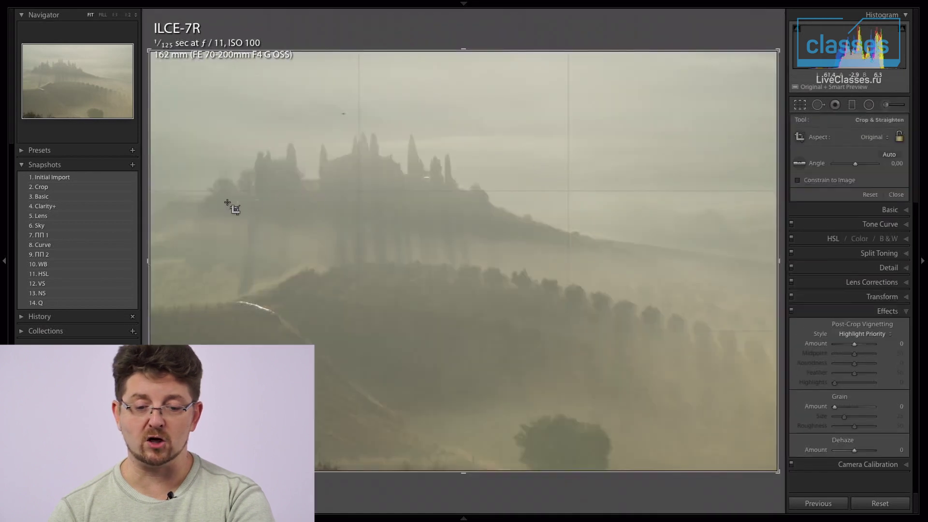
left_click(51, 189)
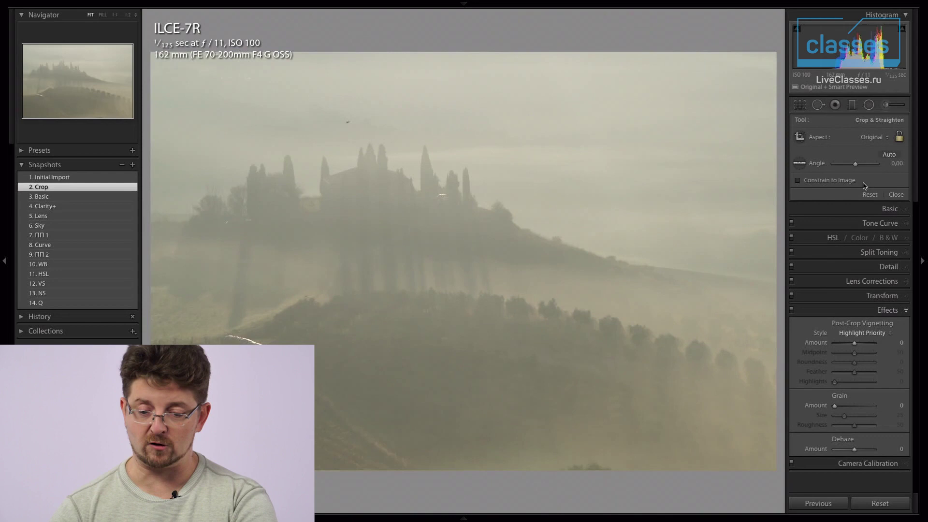
left_click(896, 195)
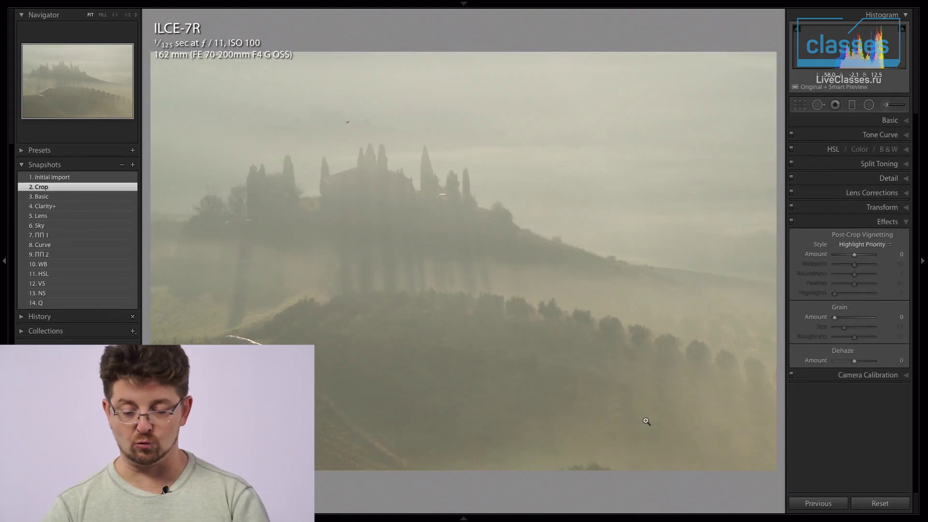
key("r")
key("r")
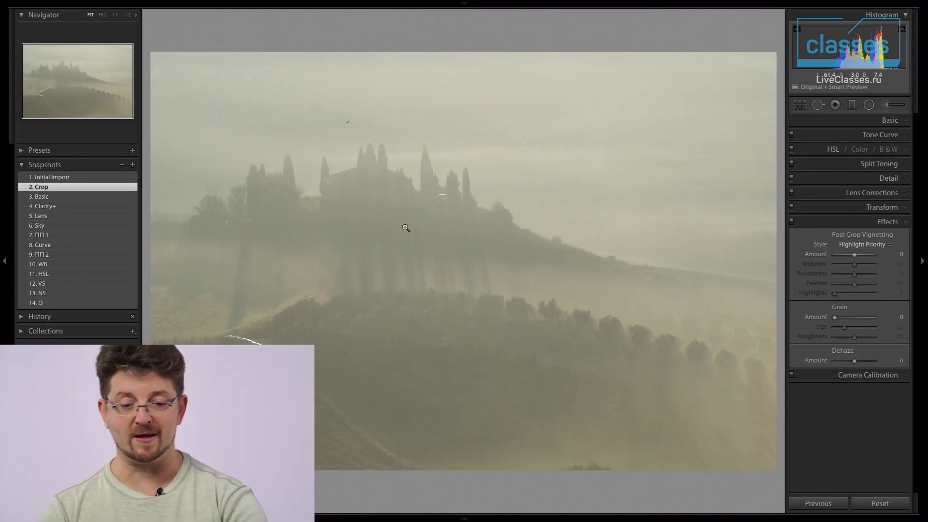
Apply the saved Basic snapshot and inspect the villa at 1:1
left_click(906, 120)
left_click(46, 197)
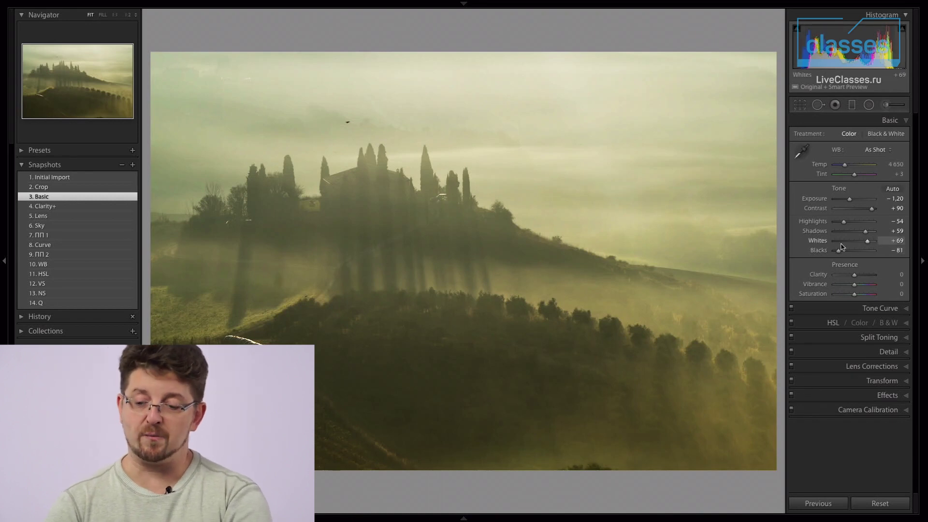
left_click(385, 239)
left_click_drag(380, 209, 427, 253)
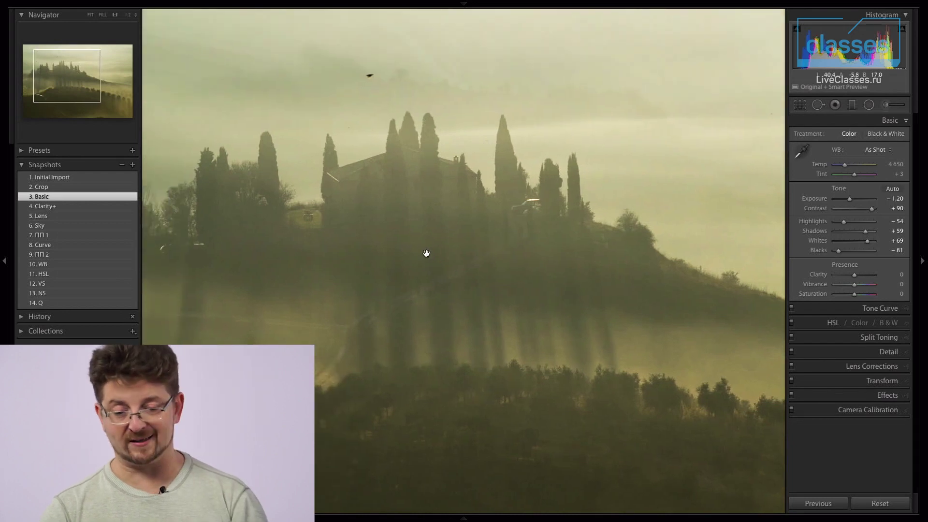
left_click(426, 254)
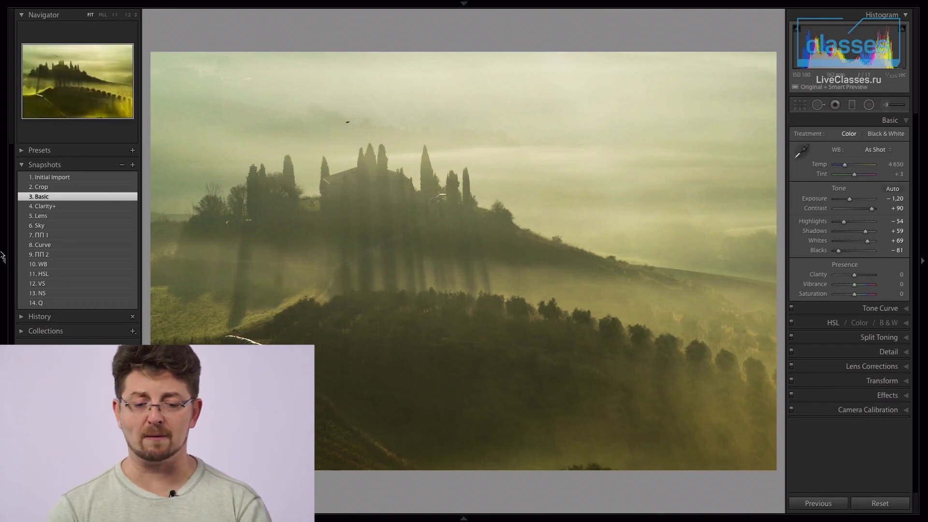
Apply the Clarity+ snapshot (Clarity +30, Contrast +90, Exposure −1.20, Blacks −81) and check it at 1:1
left_click(50, 208)
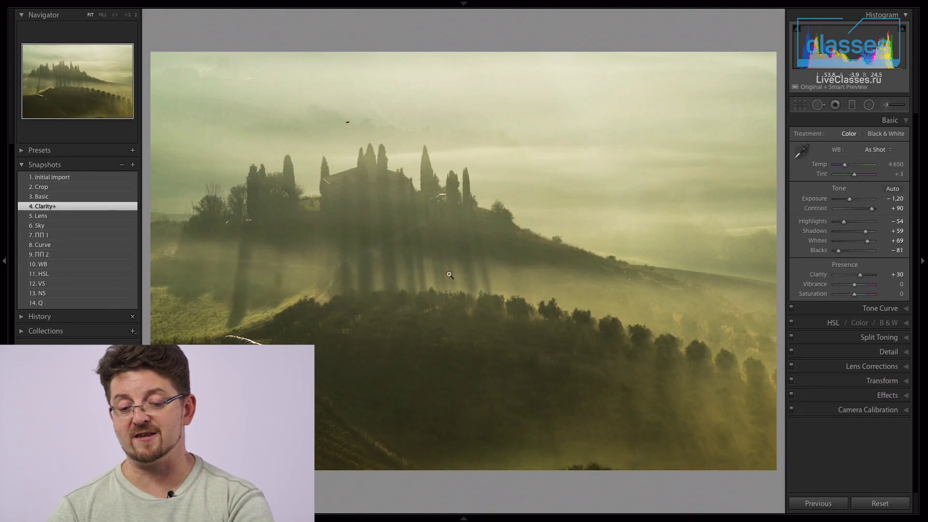
left_click(421, 274)
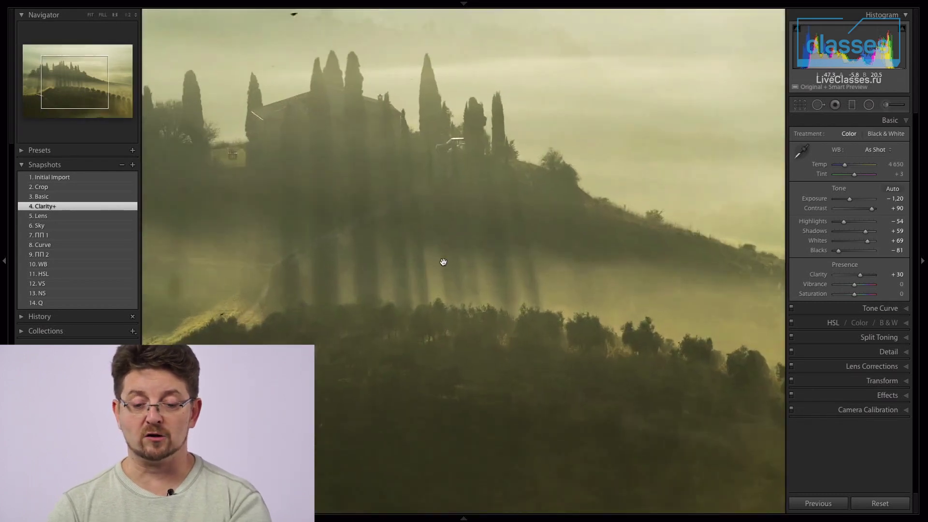
left_click(390, 262)
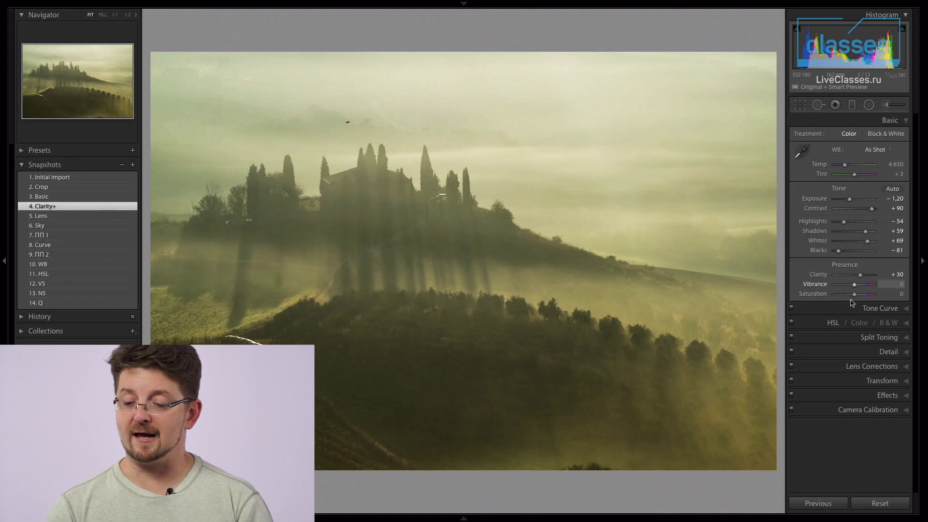
Apply the '5. Lens' snapshot corrections, comparing against Clarity+, and reset lens Vignetting to default
left_click(906, 366)
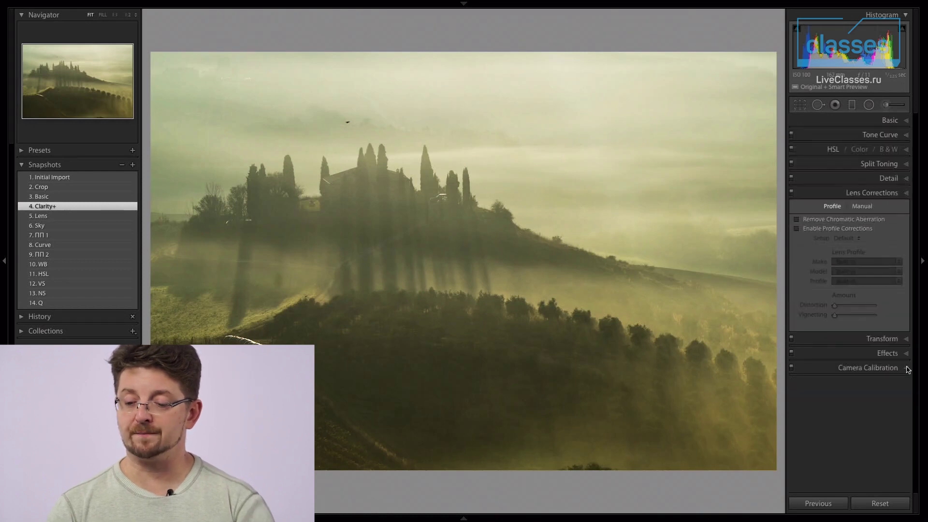
left_click(41, 217)
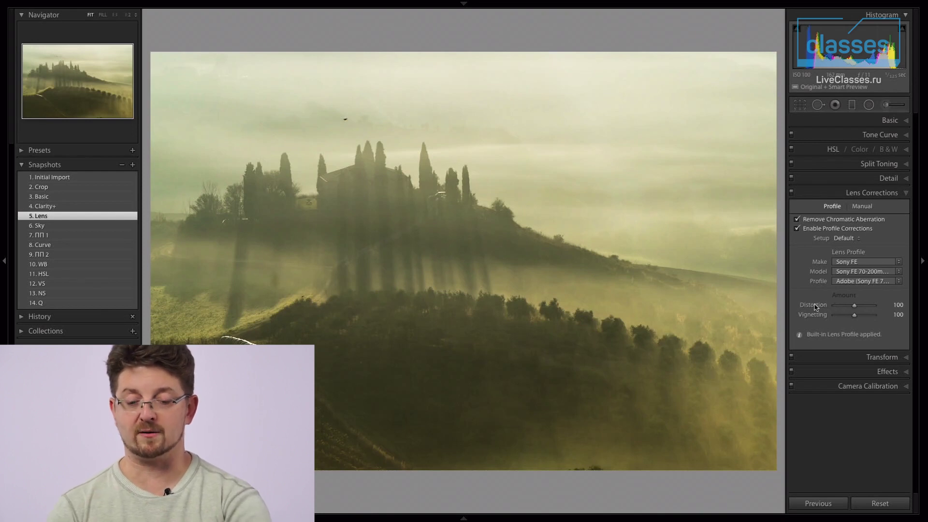
left_click(77, 208)
left_click(56, 216)
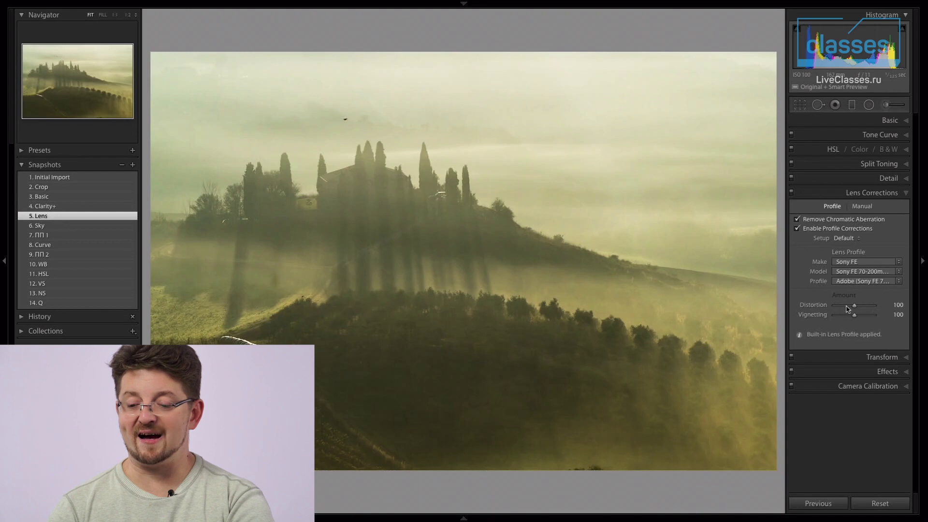
left_click_drag(843, 319, 843, 319)
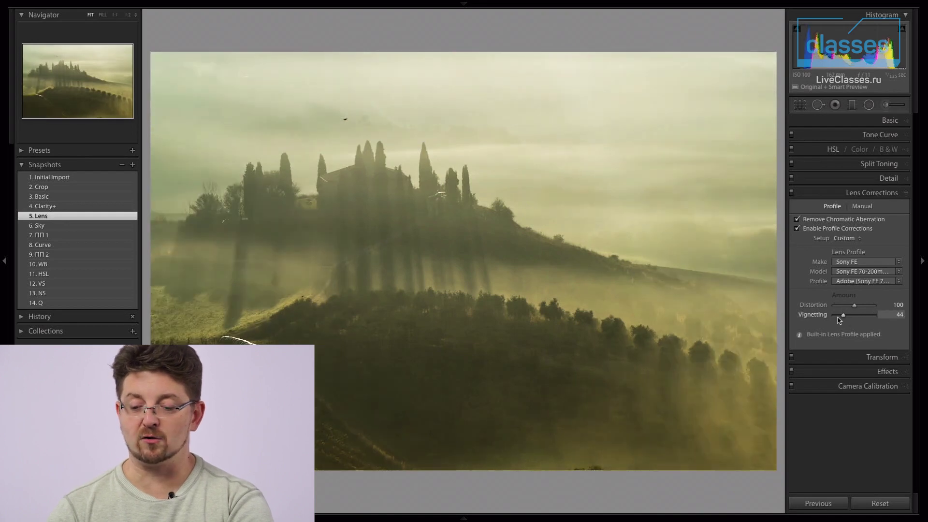
double_click(841, 315)
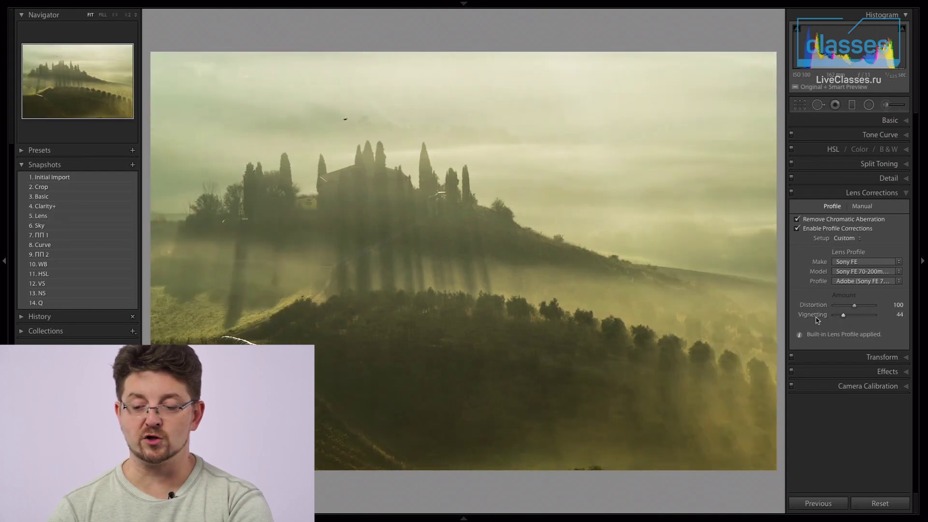
left_click(906, 194)
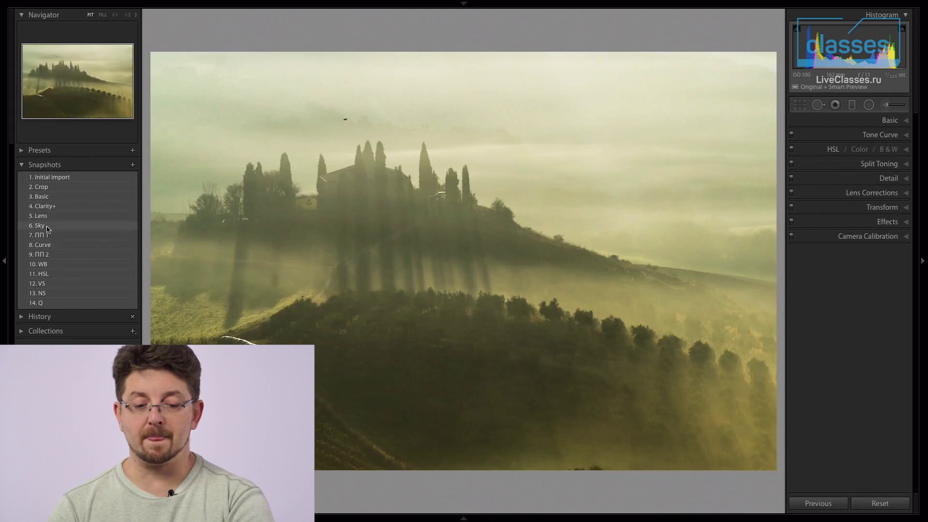
Load the '6. Sky' snapshot in the Graduated Filter tool and view its filter masks
key("m")
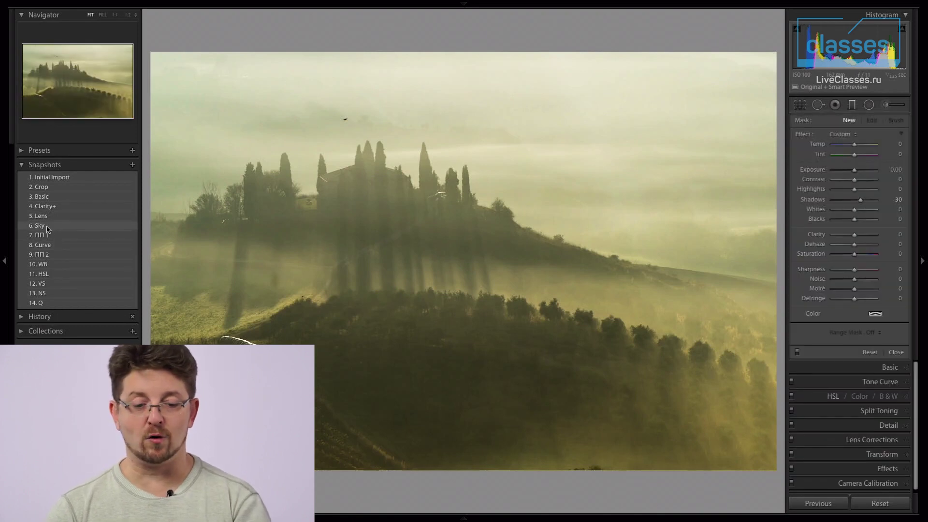
left_click(47, 226)
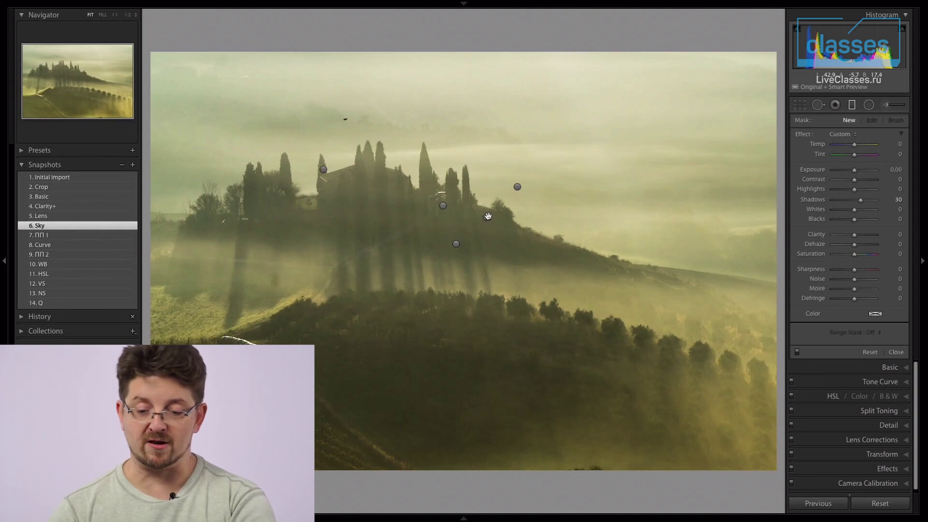
key("o")
key("o")
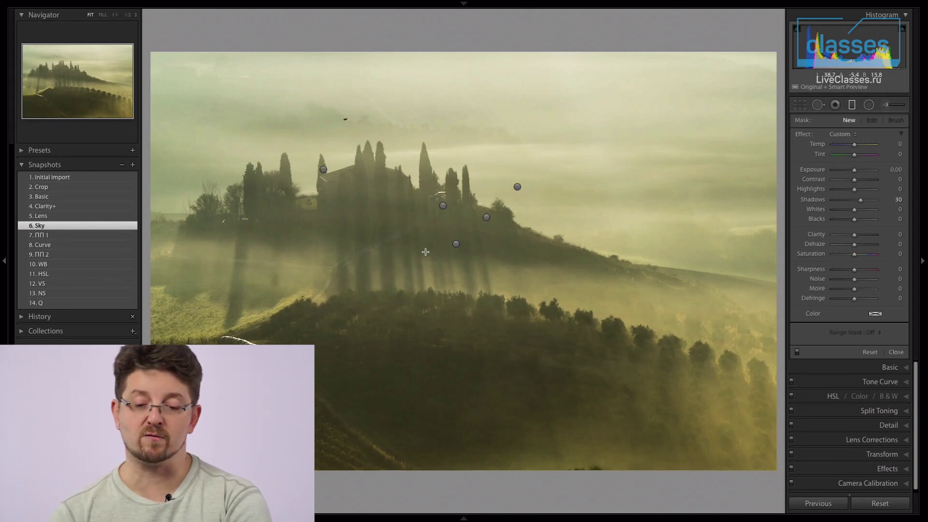
left_click(454, 243)
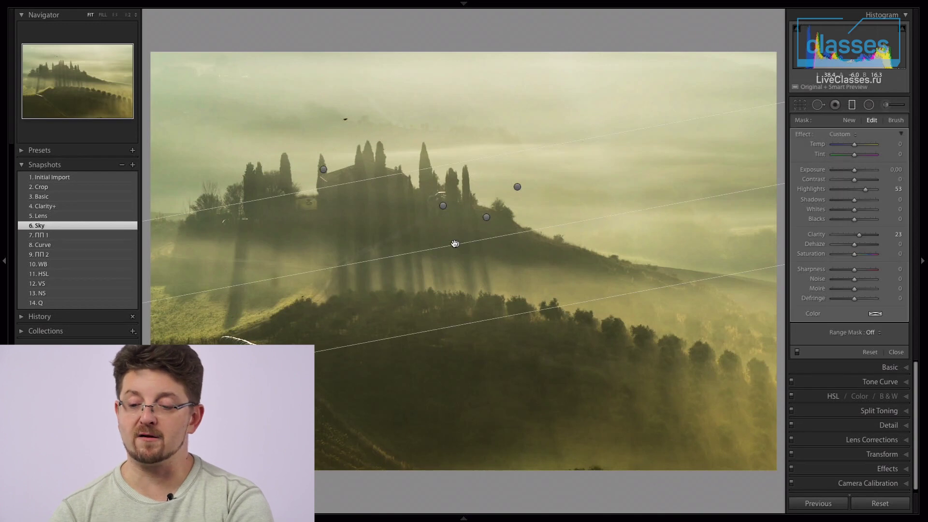
key("o")
Compare the negative-clarity, villa and sky graduated filters by deleting and undoing them
left_click(486, 217)
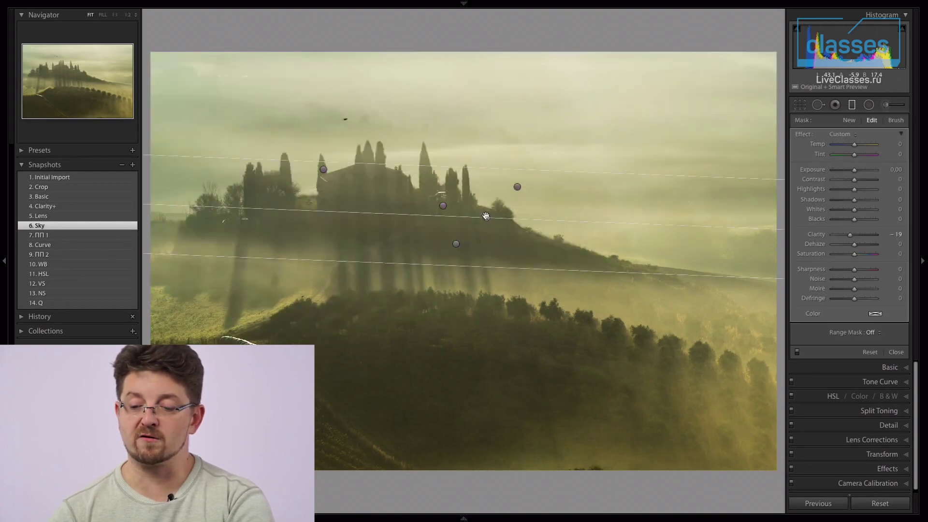
left_click(443, 205)
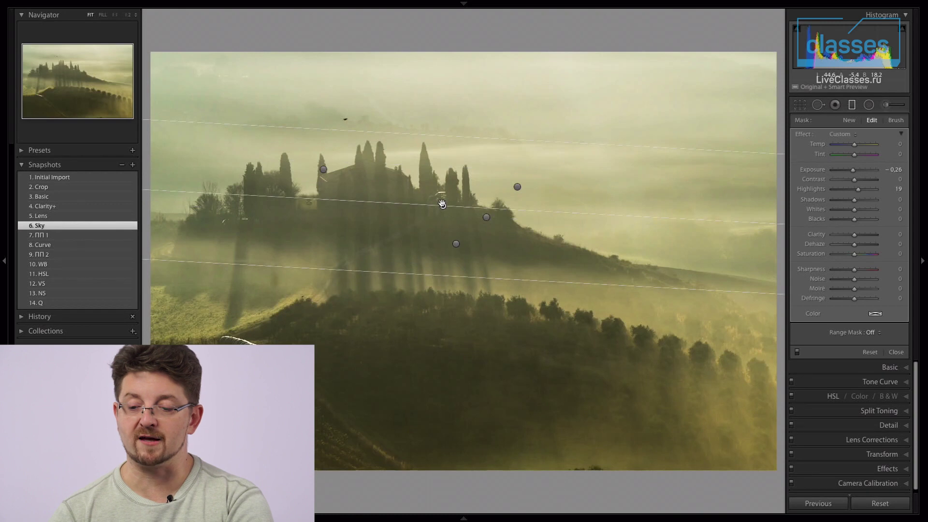
key("Delete")
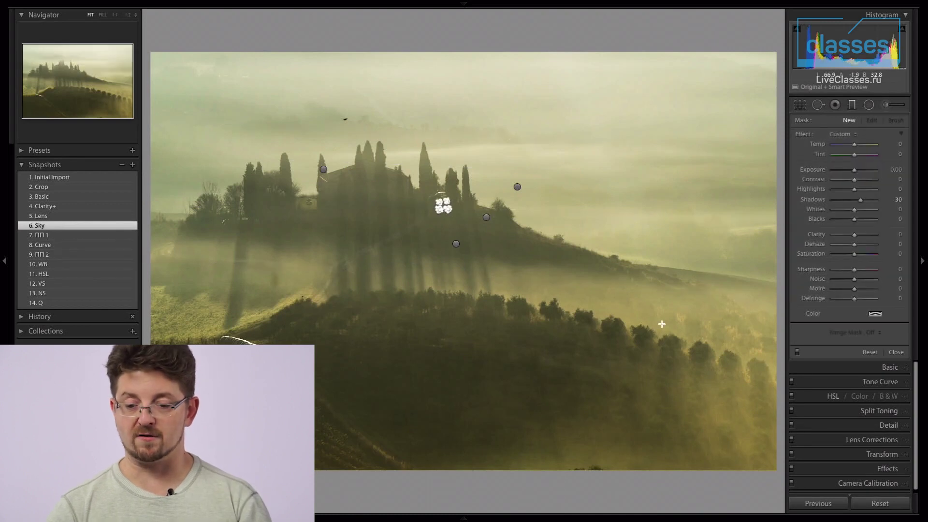
key("ctrl+z")
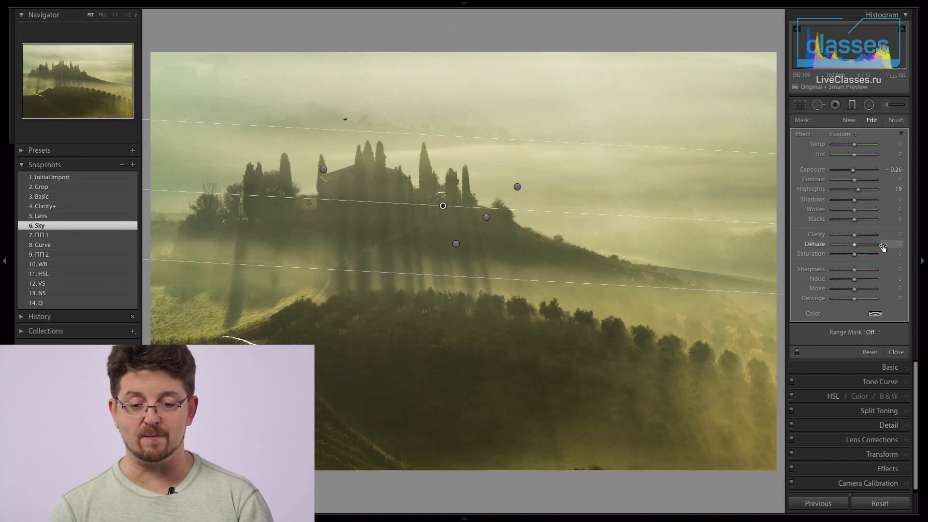
left_click(515, 186)
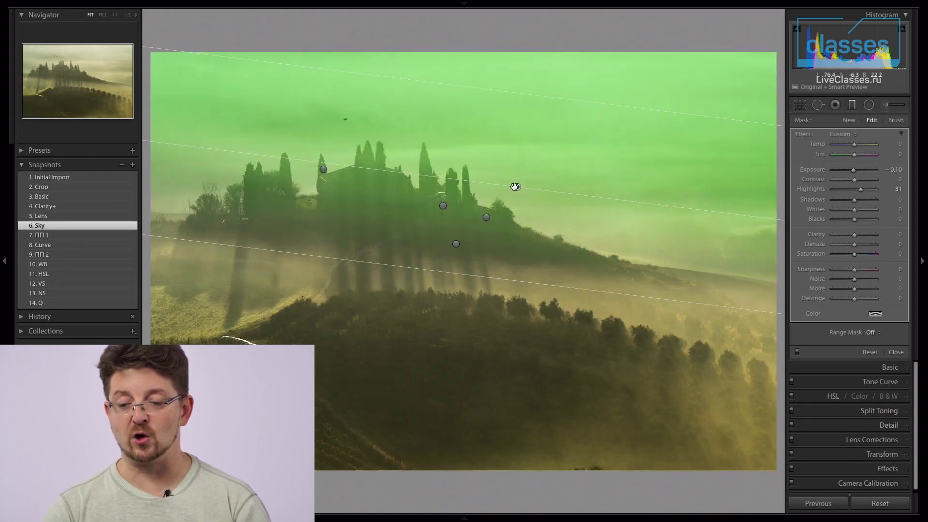
key("Delete")
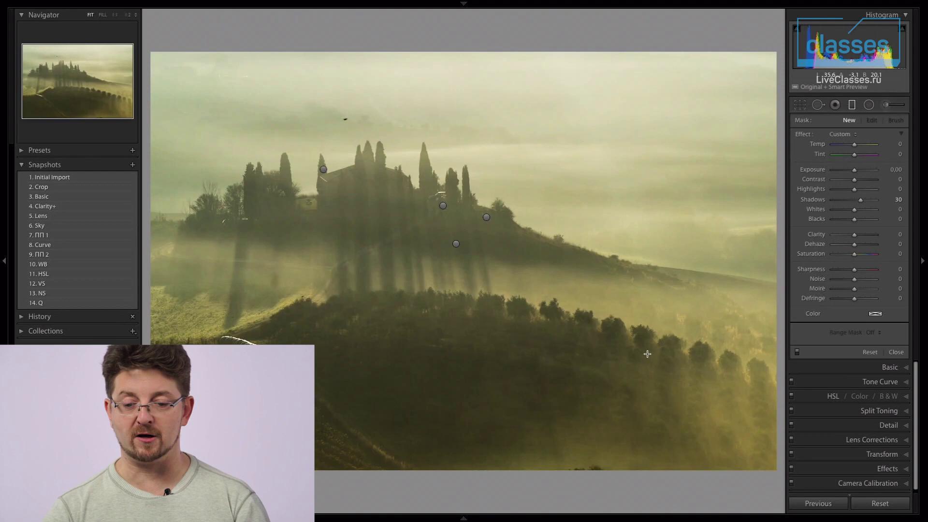
Restore the sky filter and preview the negative-clarity filter removed, then restore it
key("ctrl+z")
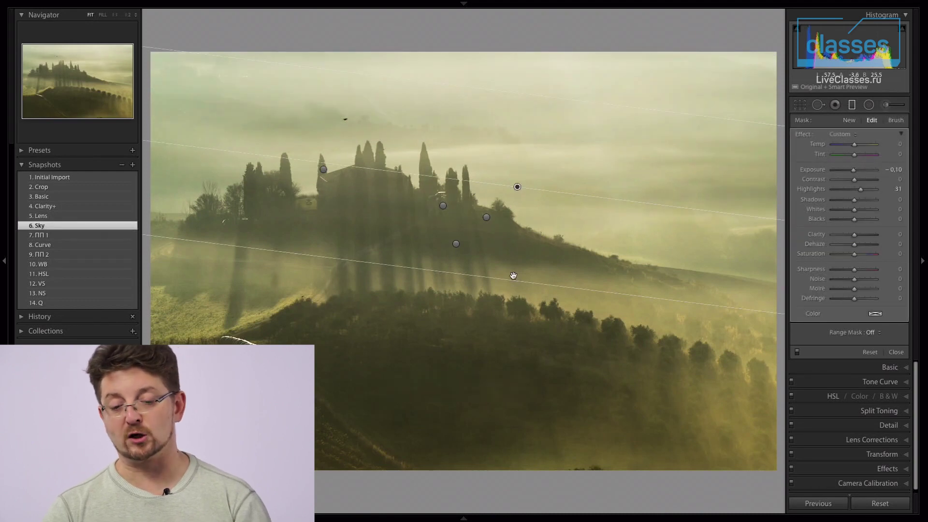
left_click(487, 219)
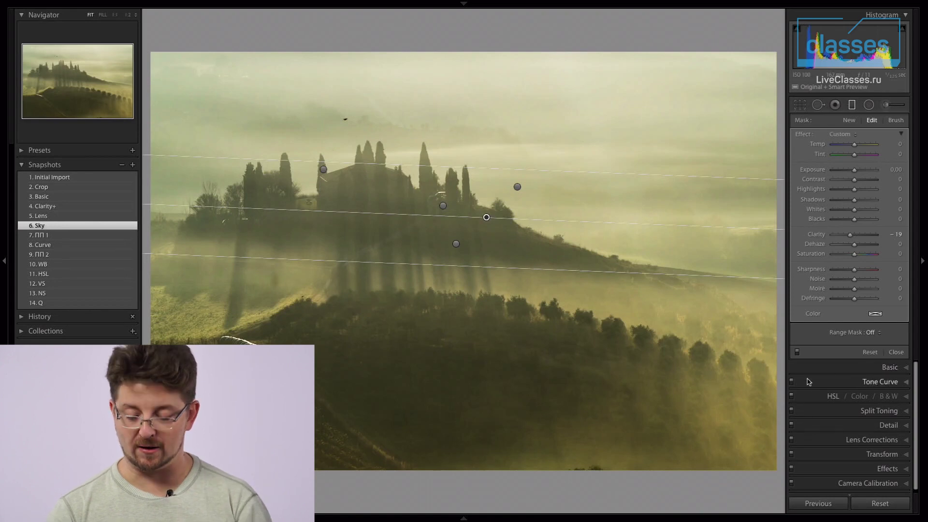
key("Delete")
key("ctrl+z")
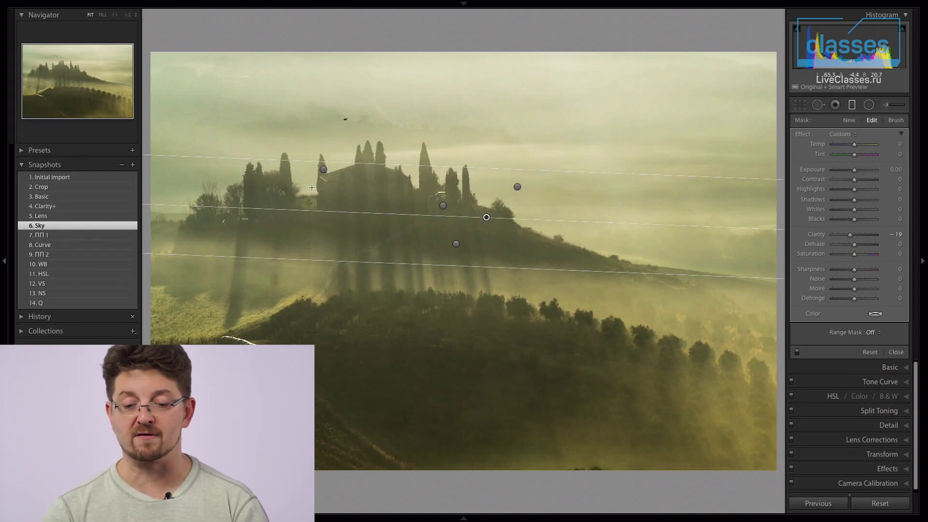
Show the sky filter's mask, then compare the photo without that filter and restore it
left_click(321, 169)
key("o")
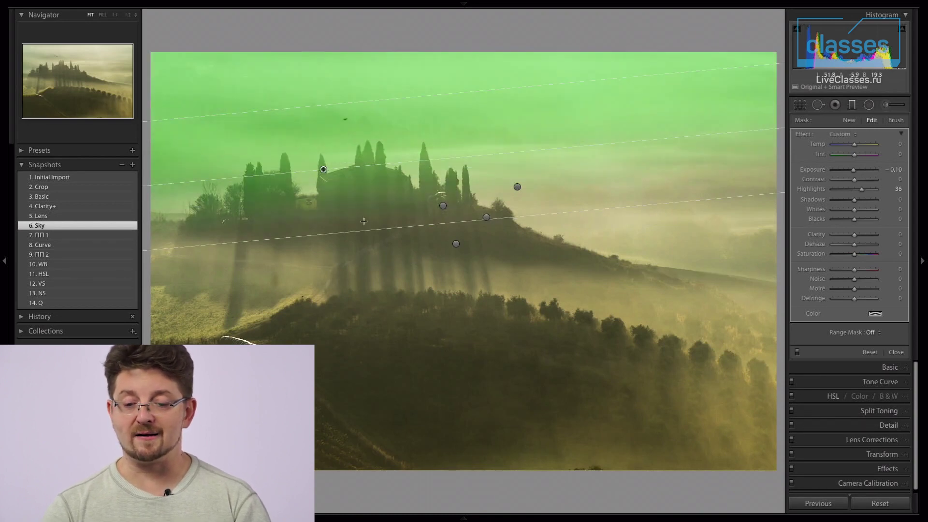
key("o")
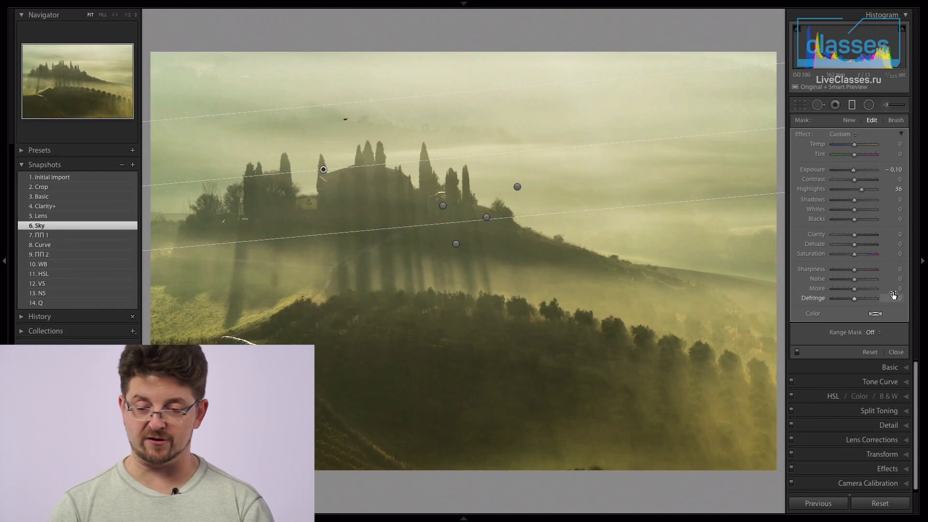
key("Delete")
key("ctrl+z")
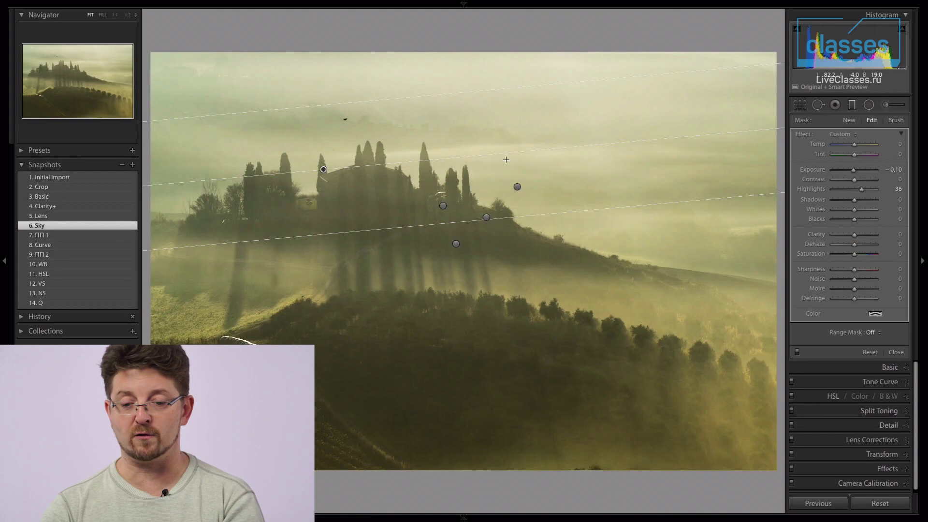
Check the Highlights +53, Clarity +23 hillside filter's mask, then delete and restore it
left_click(456, 243)
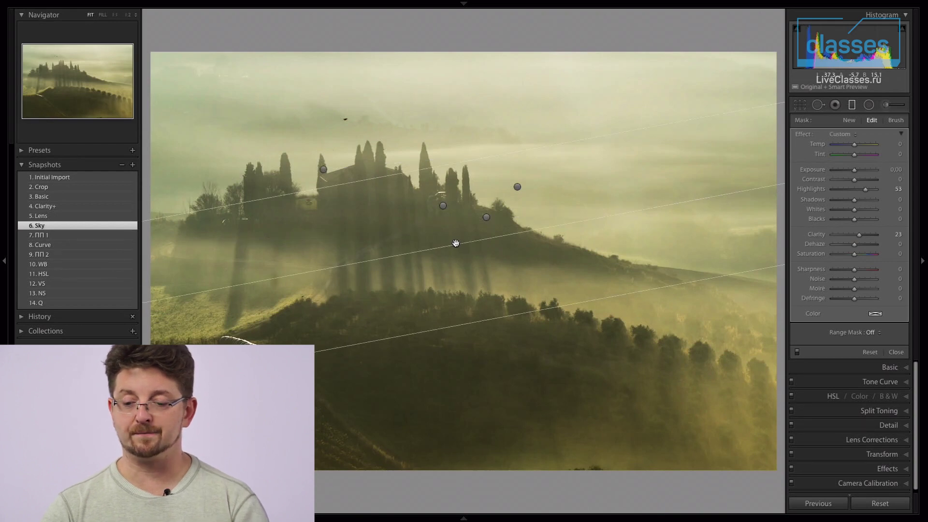
key("o")
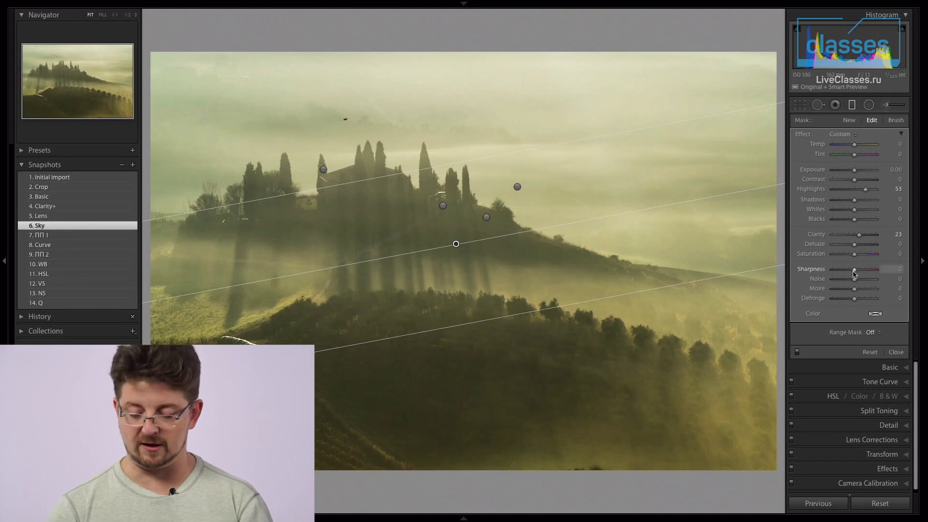
key("Delete")
key("ctrl+z")
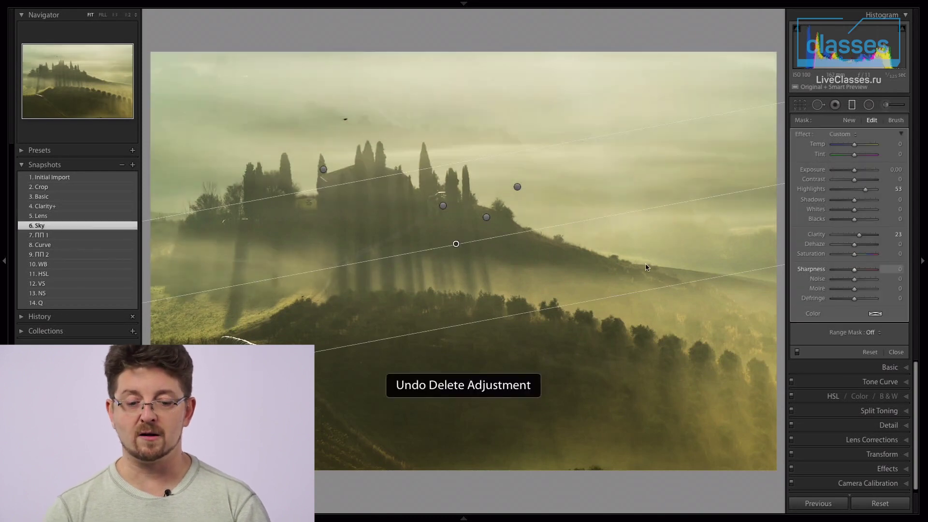
Step through the Lens, Sky and ПП 1 snapshots, viewing the tree filter's mask and a B&W preview
left_click(59, 216)
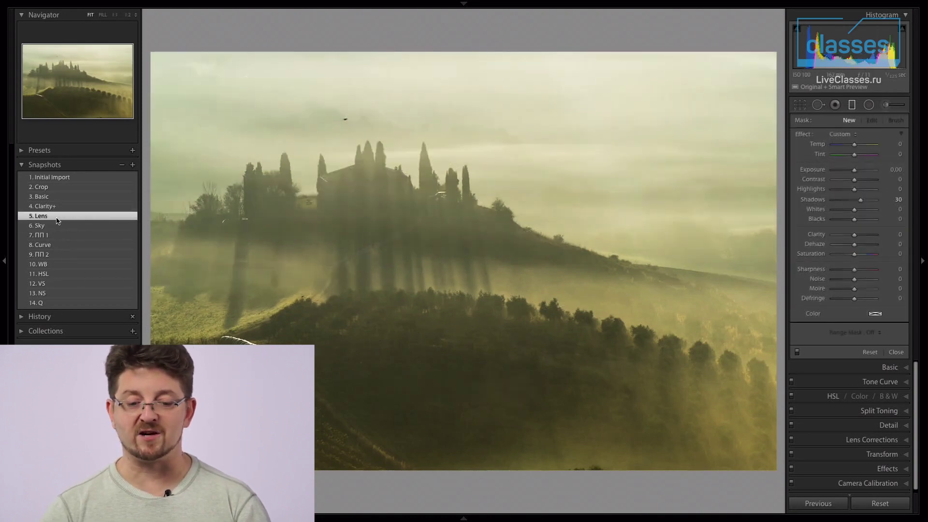
left_click(43, 226)
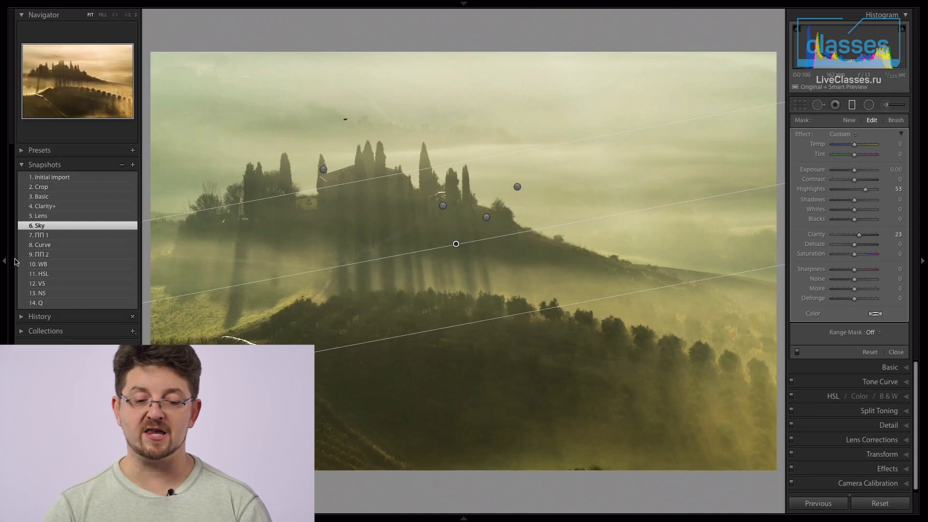
left_click(51, 235)
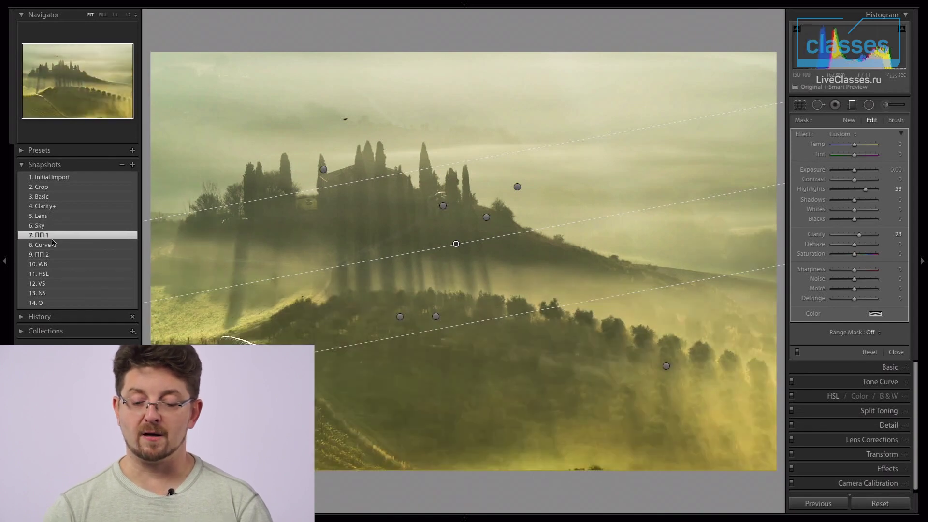
left_click(436, 316)
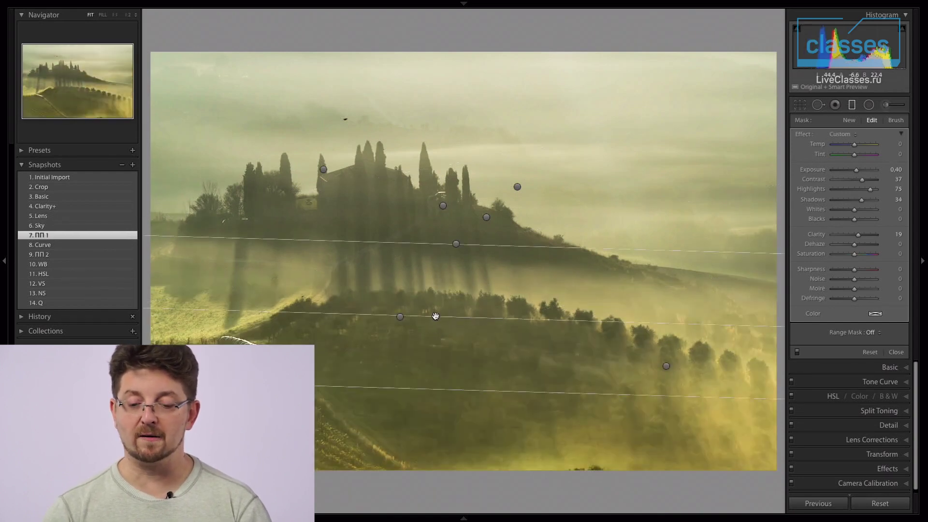
key("o")
key("o")
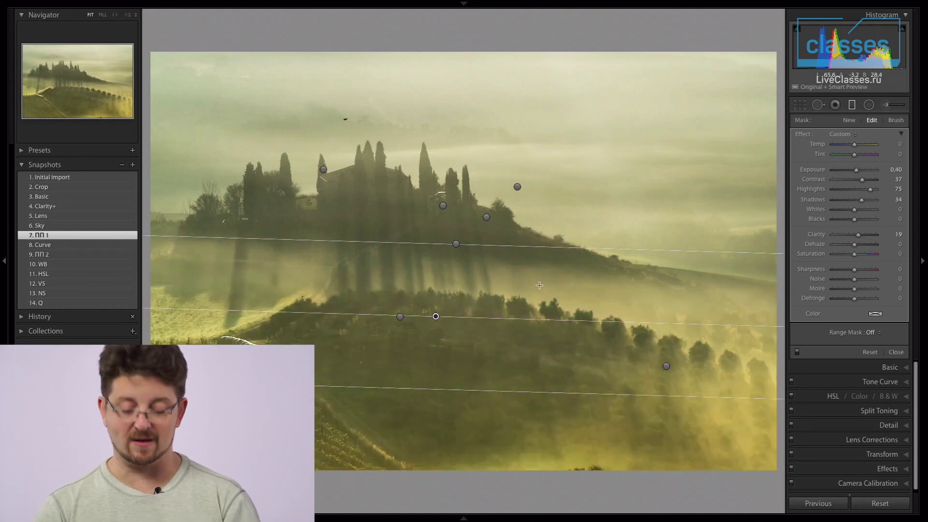
key("v")
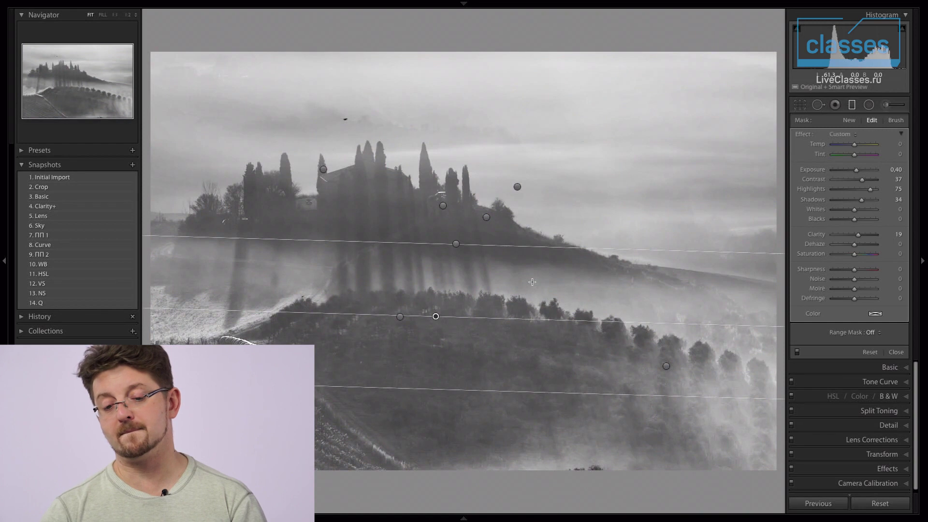
key("v")
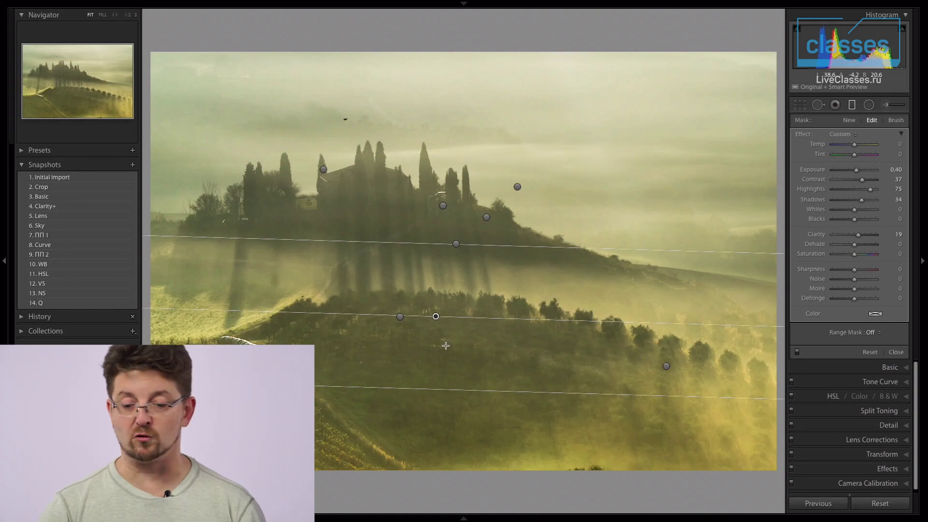
Delete and restore the lower-right trees filter, then select the Blacks −13 hillside filter
left_click(666, 366)
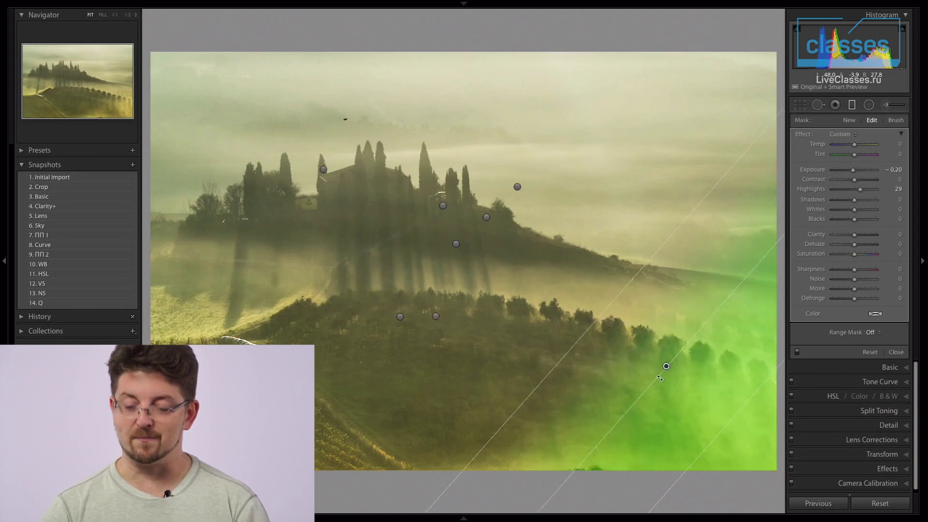
key("Delete")
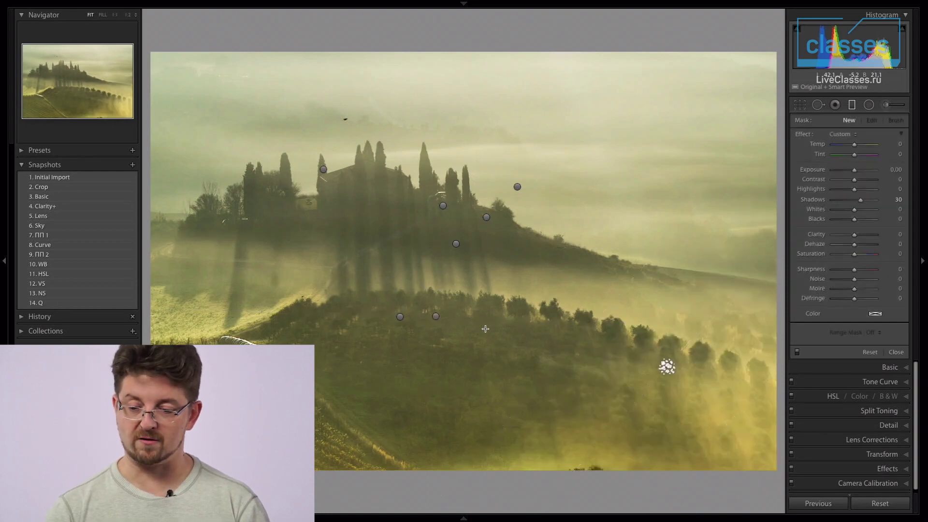
key("ctrl+z")
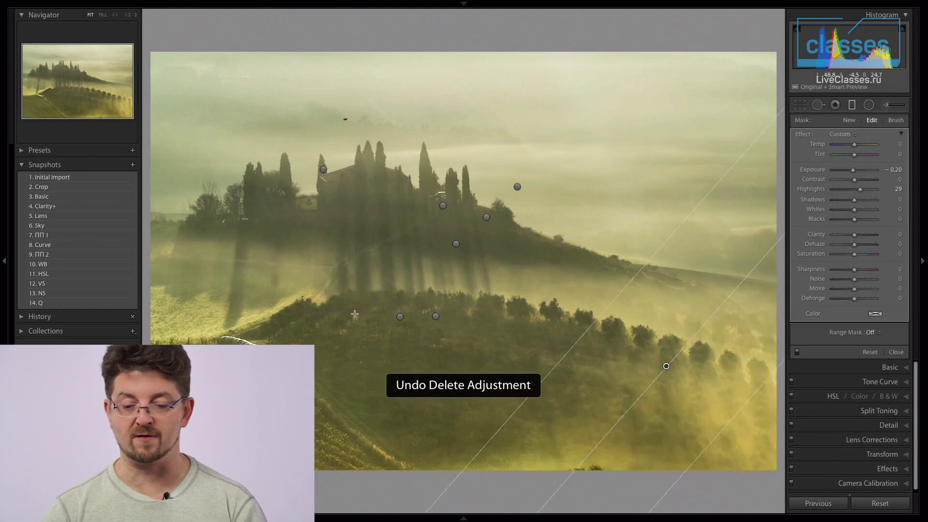
left_click(399, 316)
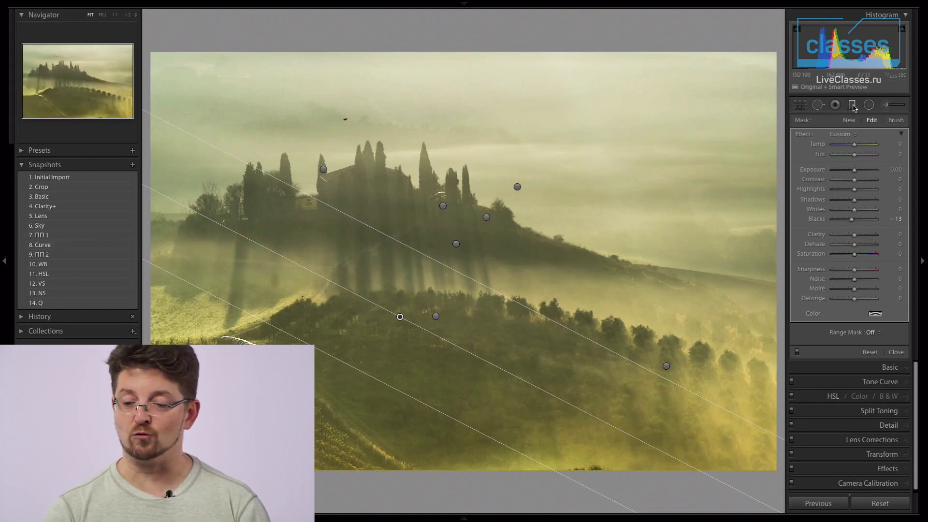
Apply the Curve snapshot (Highlights +29, Lights +60, Darks −54, Shadows +61), testing then undoing a Shadows drop
key("m")
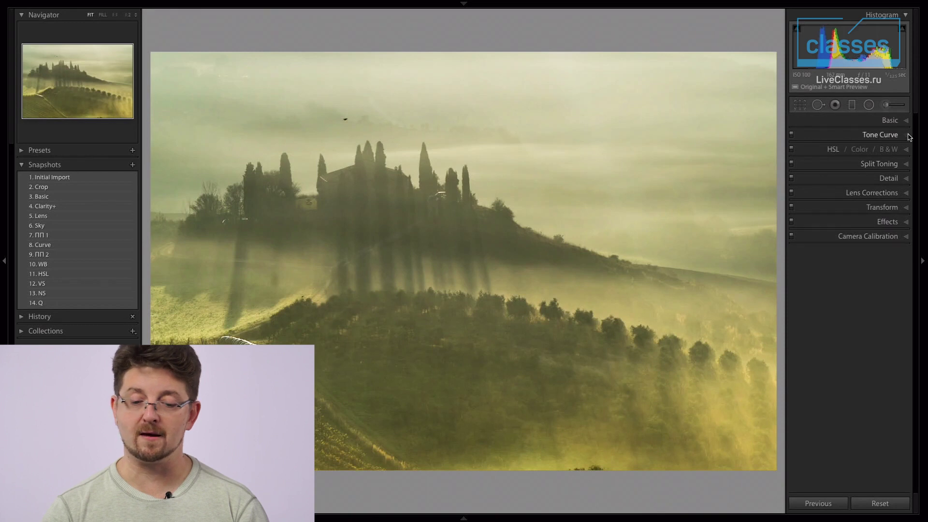
left_click(908, 135)
left_click(92, 245)
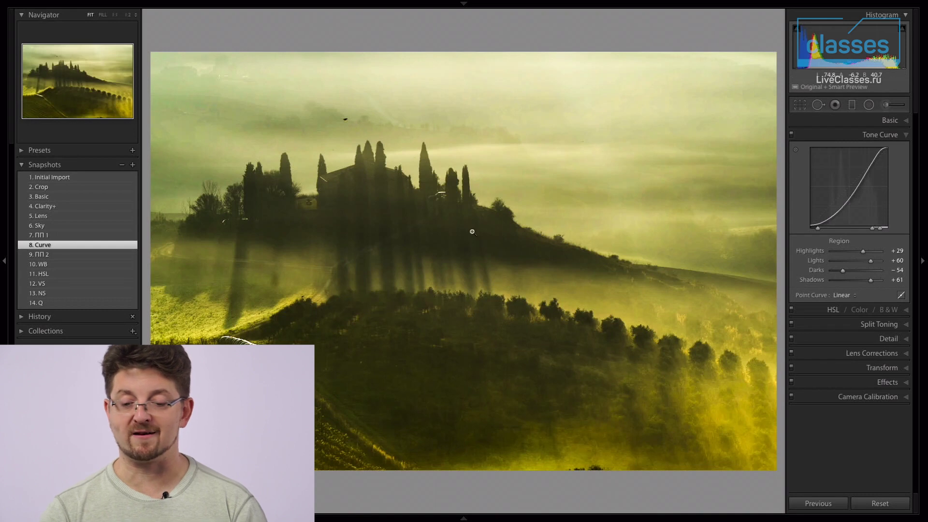
left_click(839, 280)
key("ctrl+z")
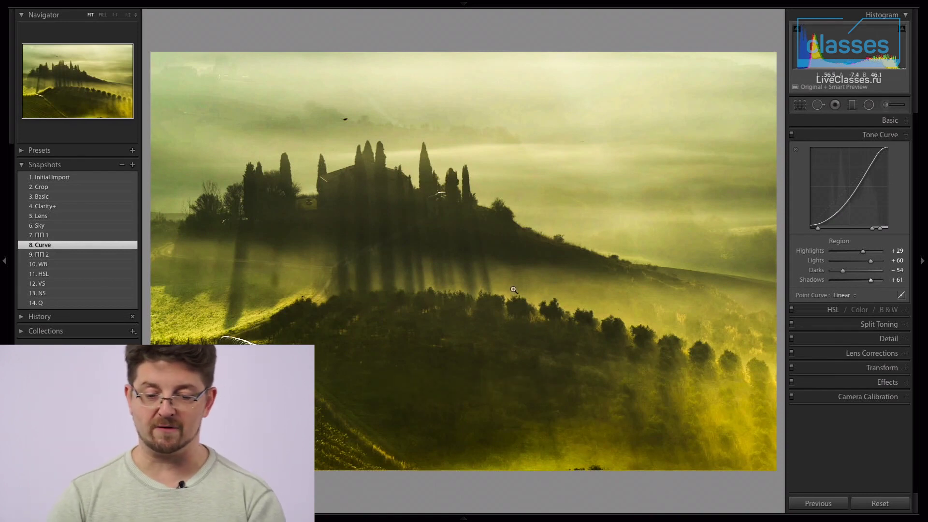
mouse_move(43, 254)
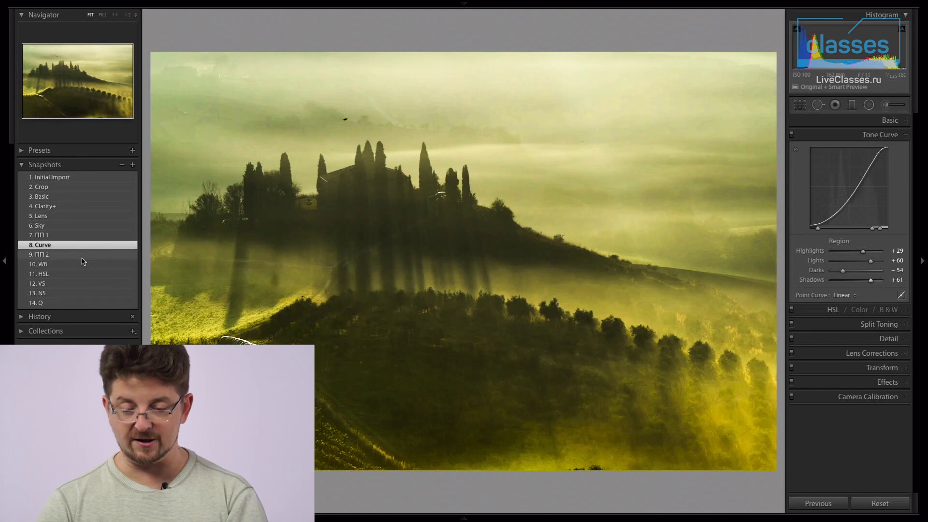
key("k")
left_click(68, 255)
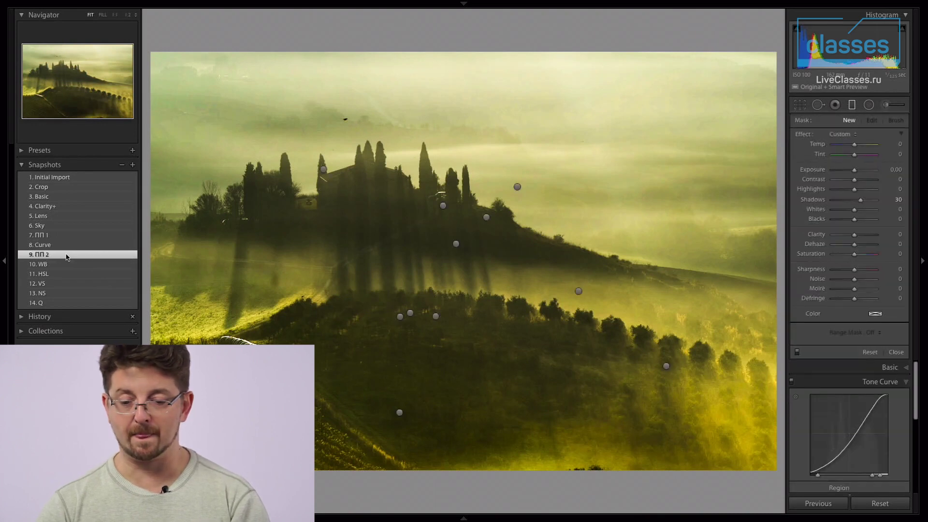
left_click(580, 292)
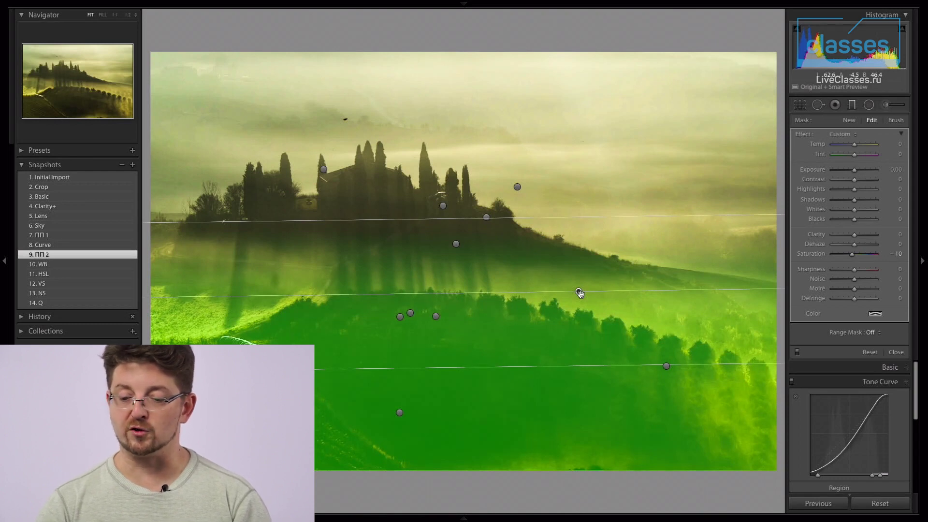
left_click(400, 413)
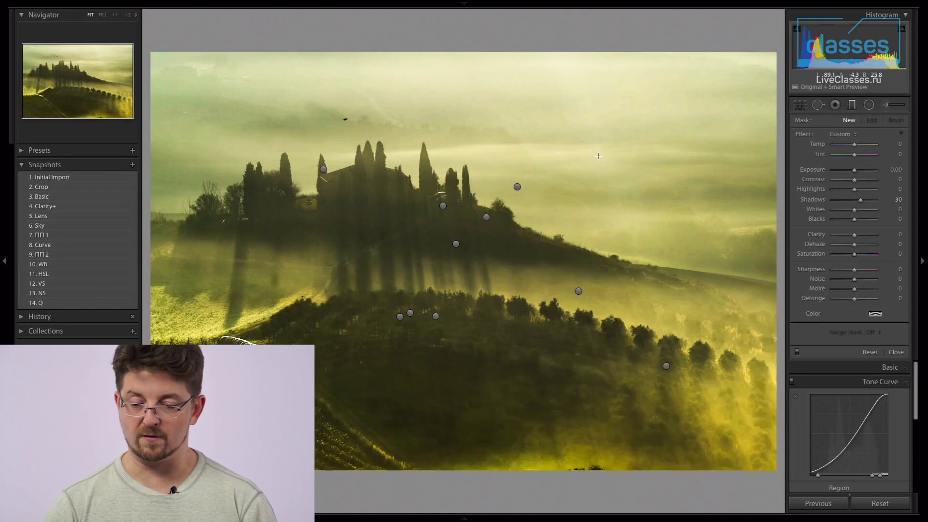
key("ctrl+z")
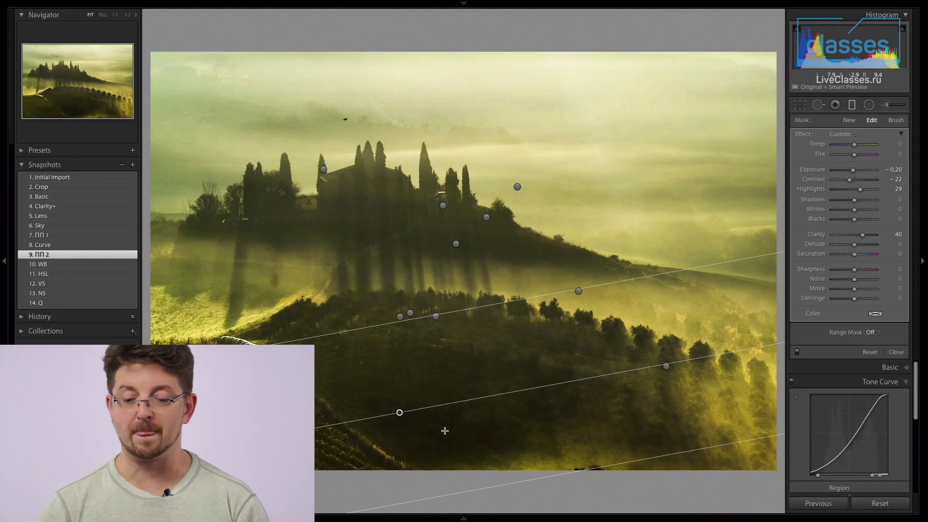
left_click(60, 255)
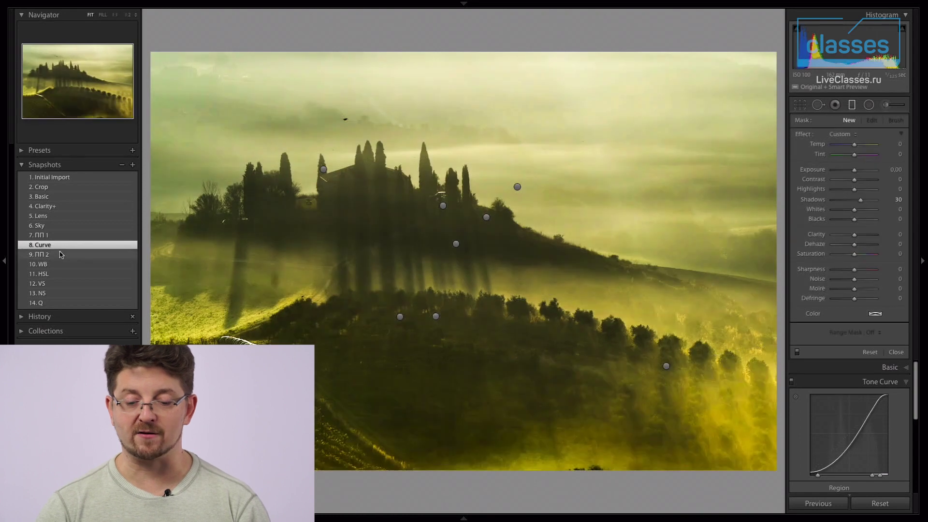
left_click(410, 315)
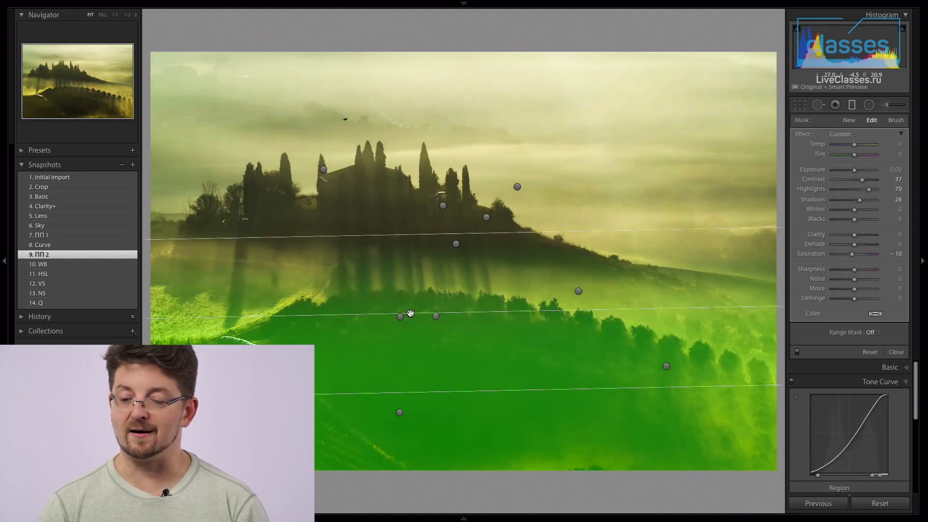
key("Delete")
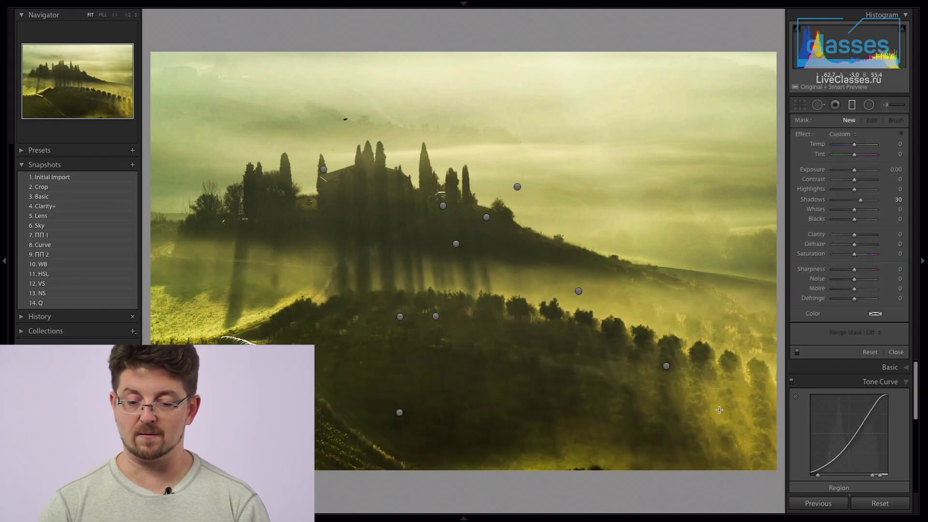
key("ctrl+z")
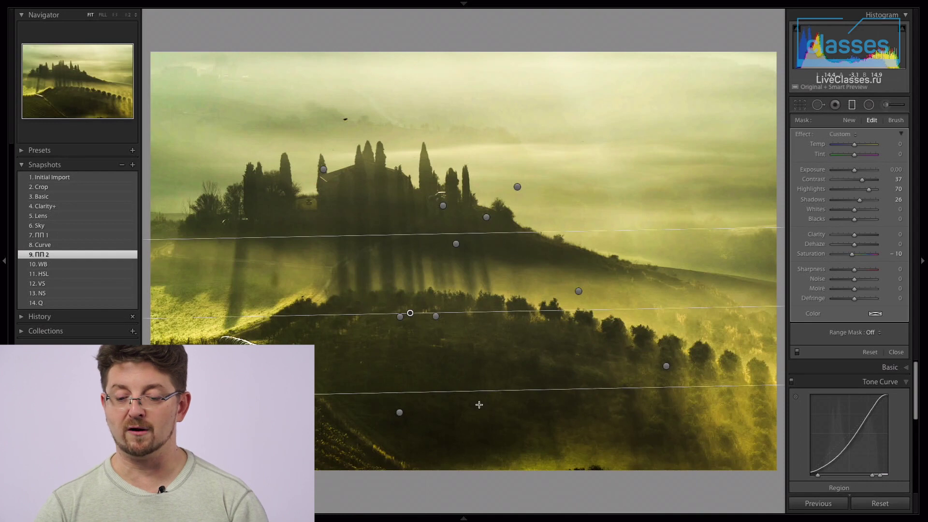
left_click(399, 411)
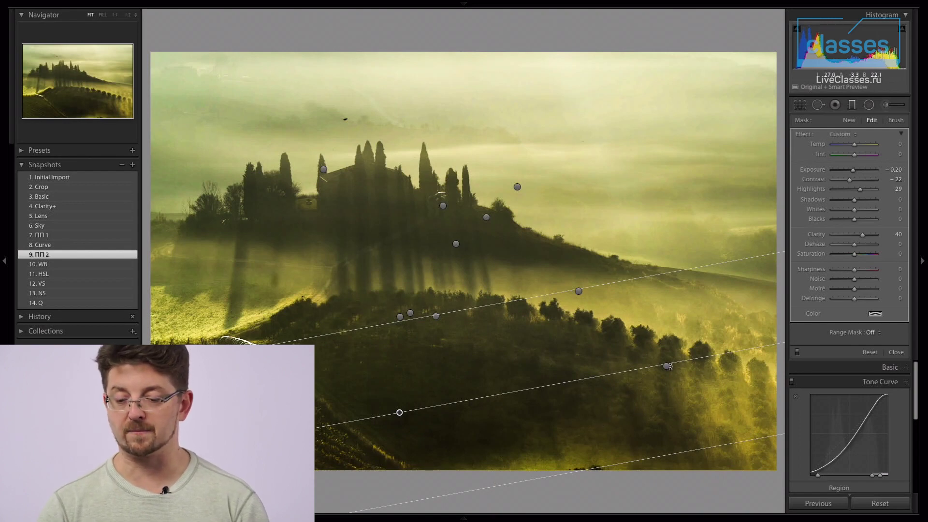
key("Return")
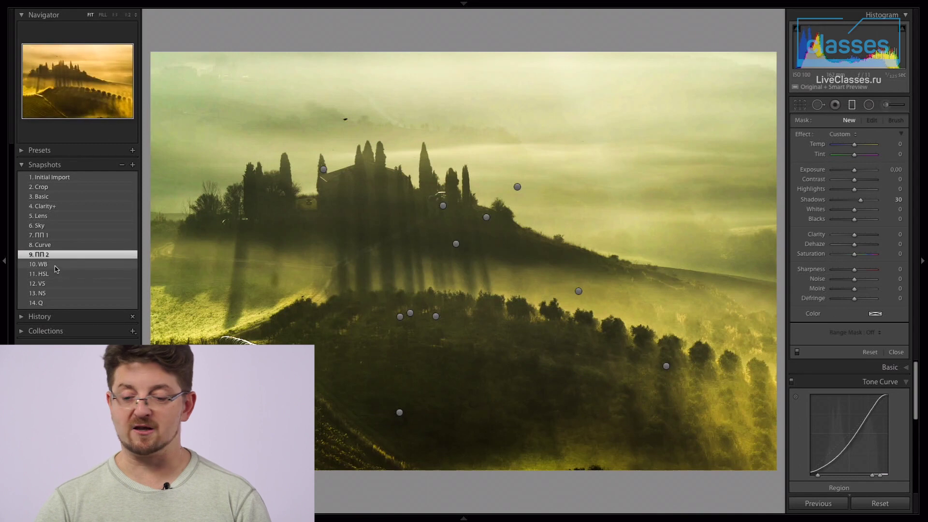
Apply the 10. WB snapshot to review the golden white balance (Temp 5300, Tint +16)
left_click(905, 369)
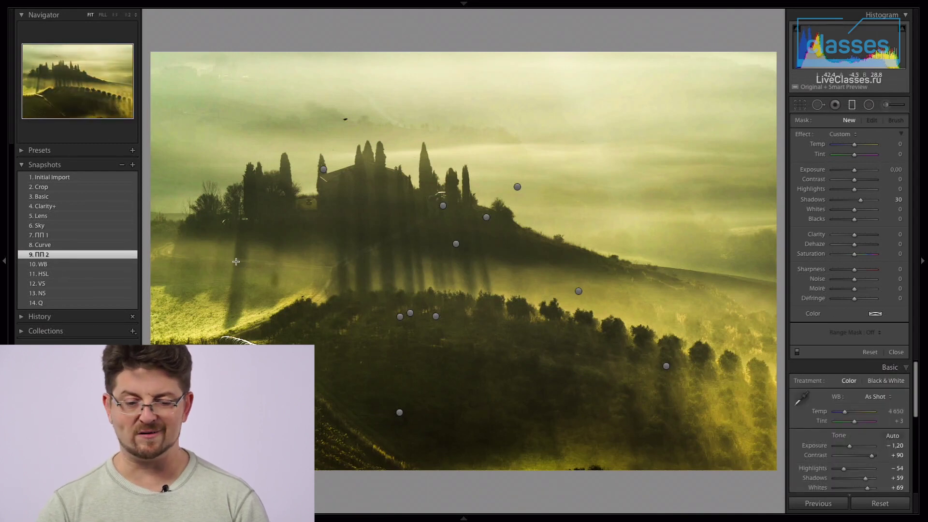
left_click(54, 266)
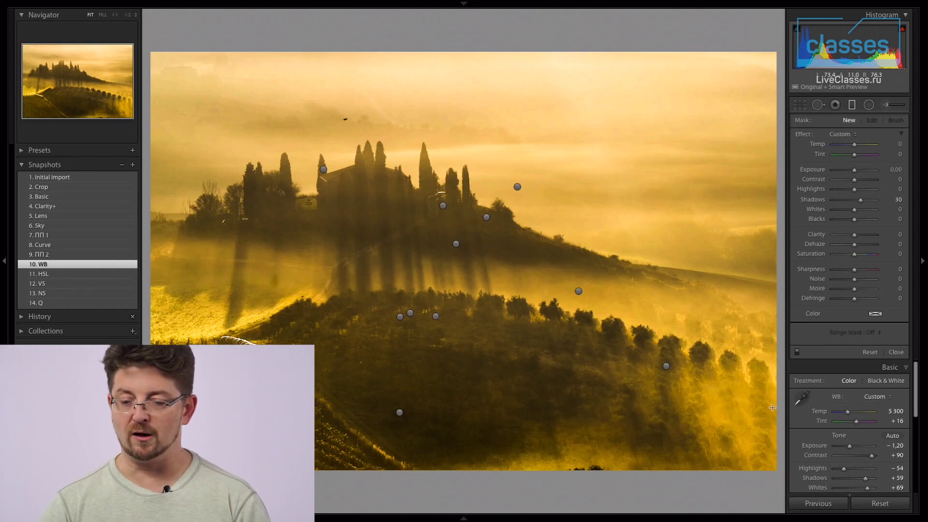
left_click(853, 106)
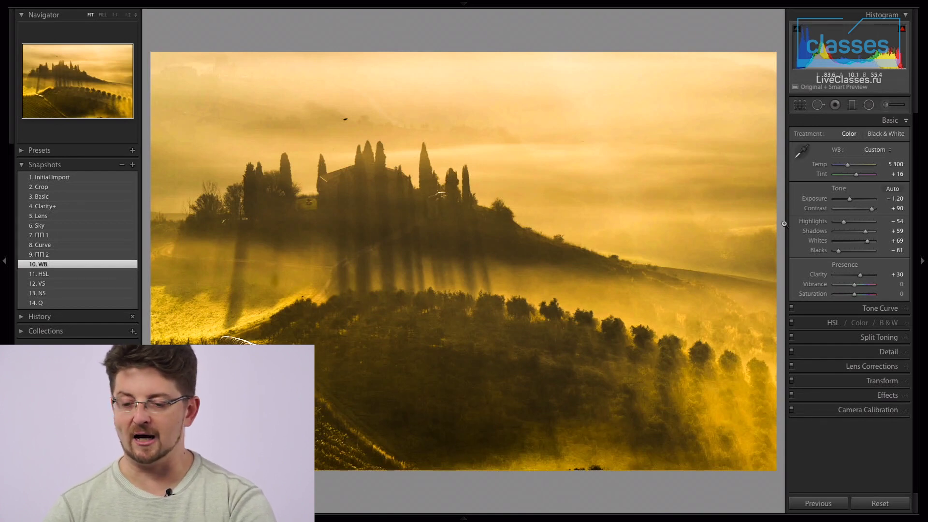
Review the 11. HSL saturation changes, then apply the 12. VS snapshot (Vibrance +15, Saturation −30)
left_click(50, 274)
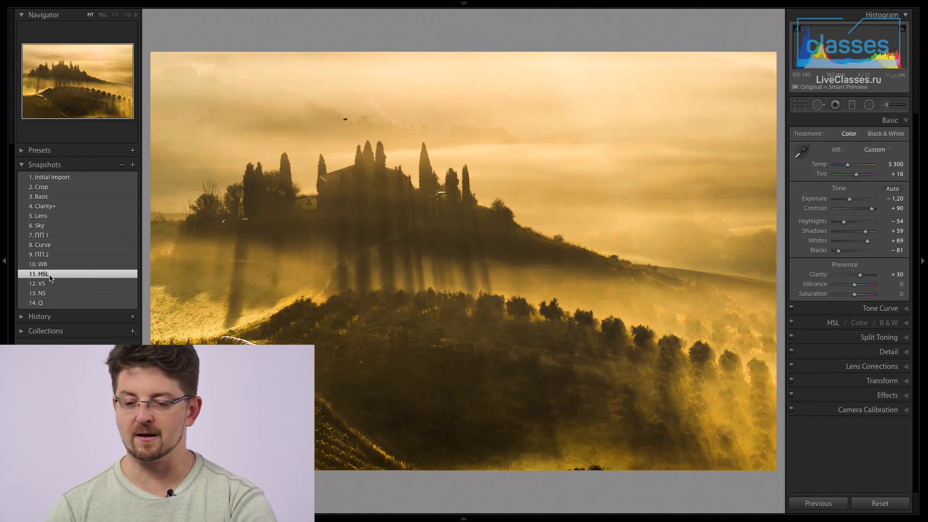
left_click(908, 324)
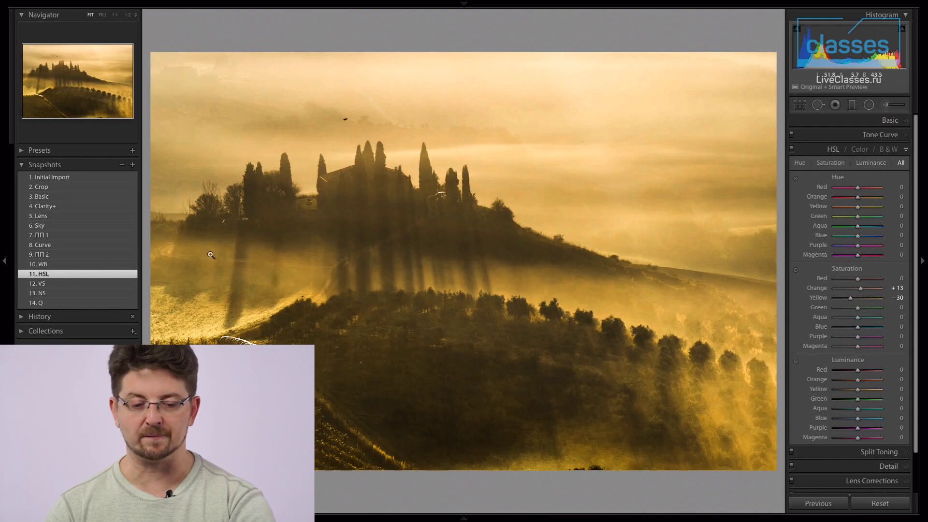
left_click(899, 121)
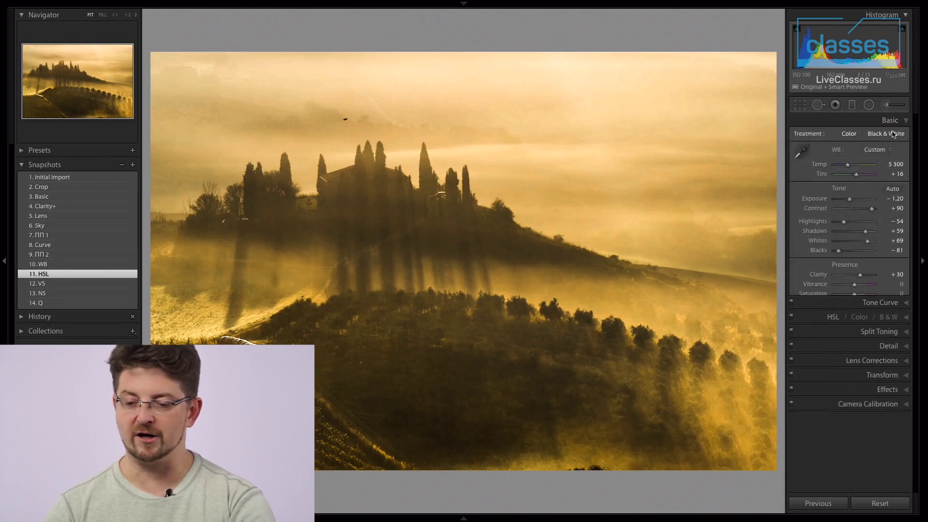
left_click(45, 285)
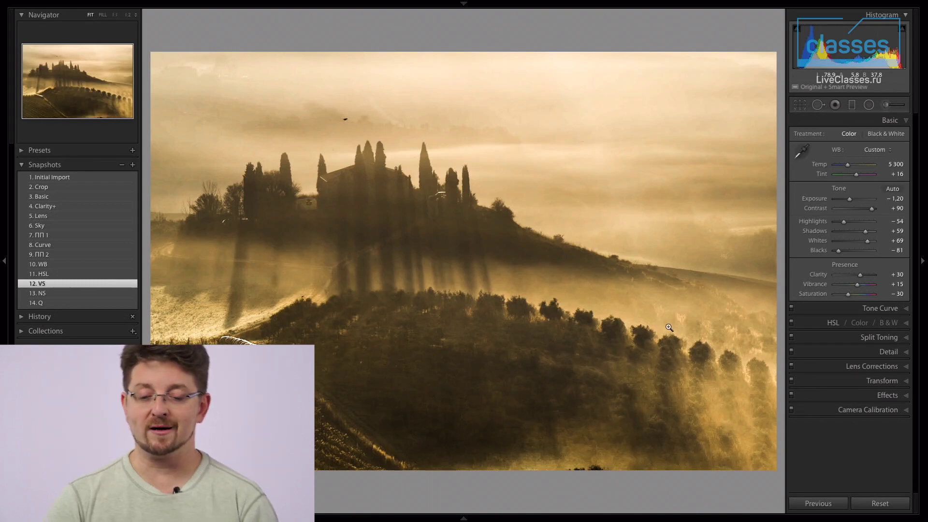
Inspect the trees at 1:1, then apply the 13. NS snapshot in the Detail panel
left_click(675, 320)
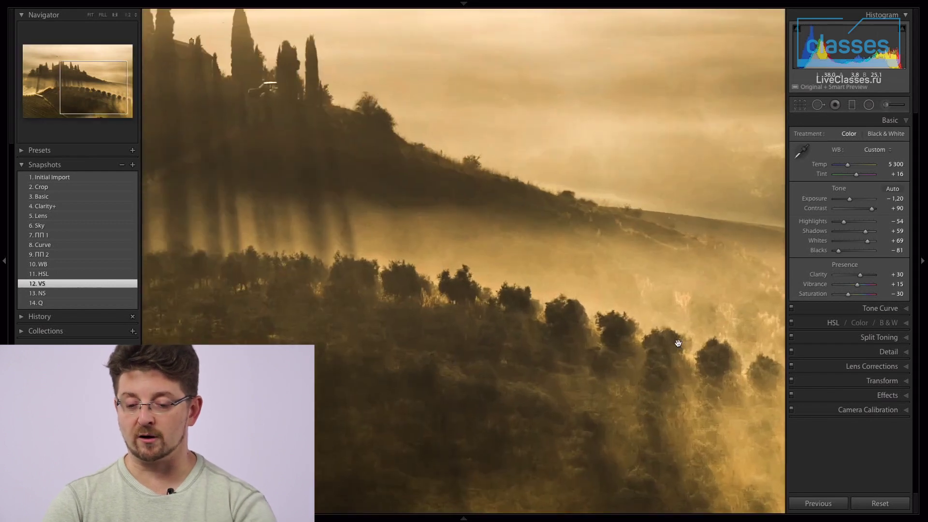
left_click(624, 310)
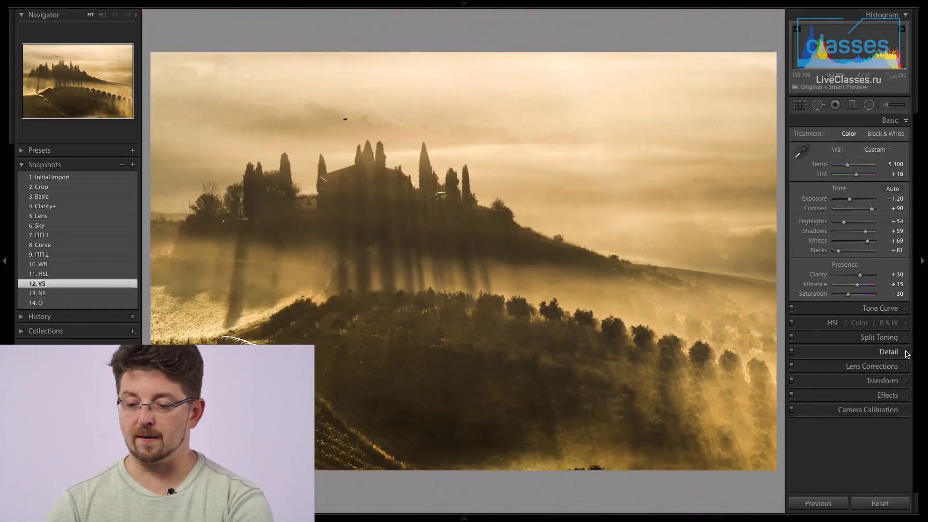
left_click(890, 352)
left_click(55, 296)
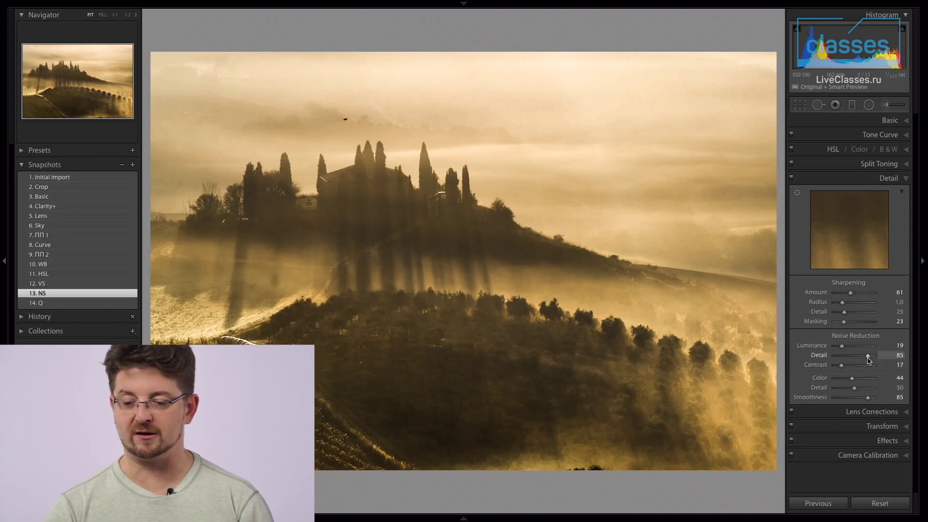
Preview the sharpening Masking mask, then apply the final 14. Q snapshot
left_click(845, 324, "alt")
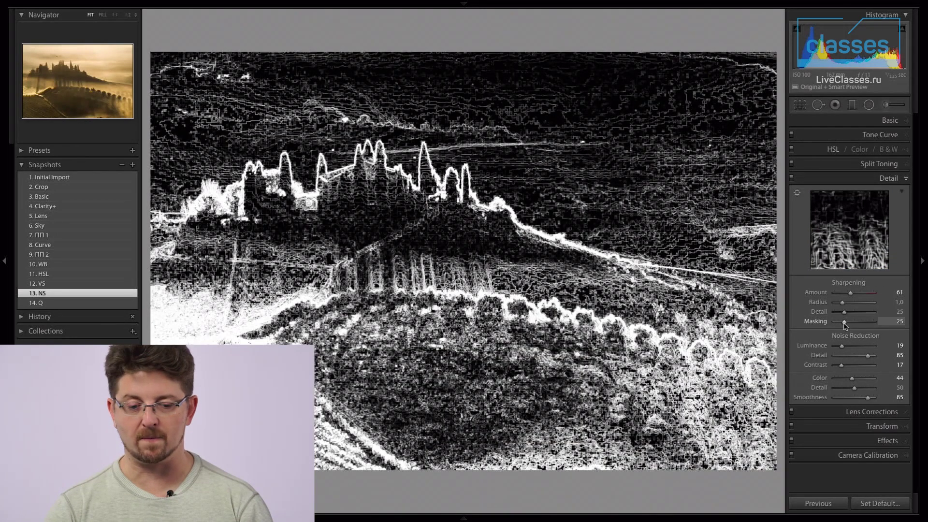
left_click_drag(844, 324, 845, 323)
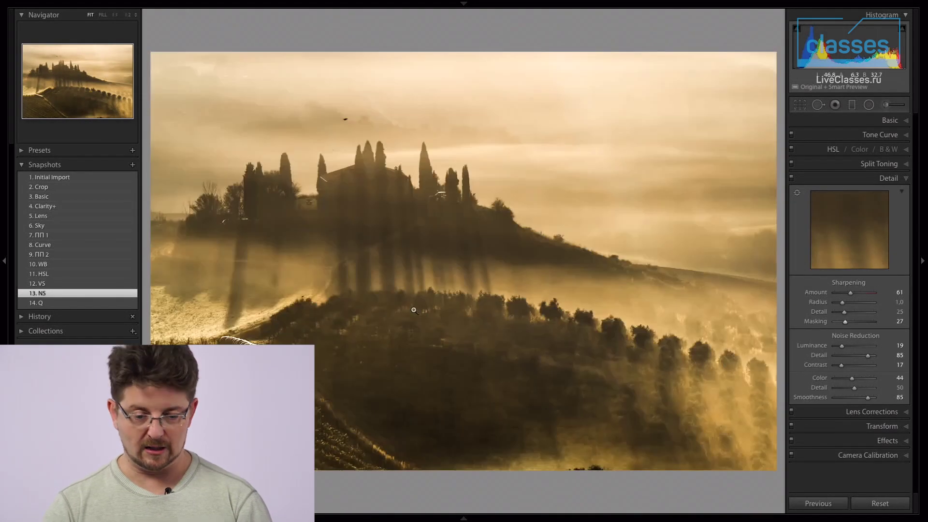
left_click(43, 303)
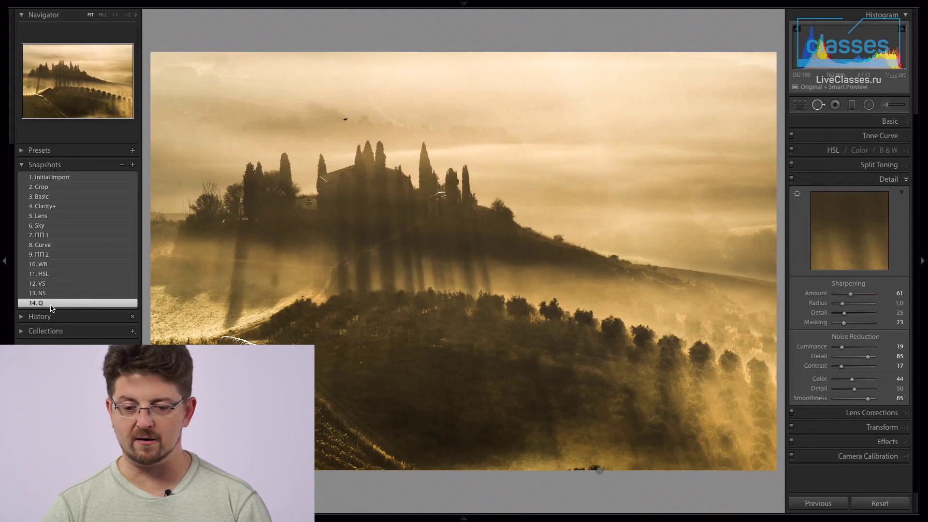
In Spot Removal, compare the NS and Q snapshots at full size on the lower hill
key("q")
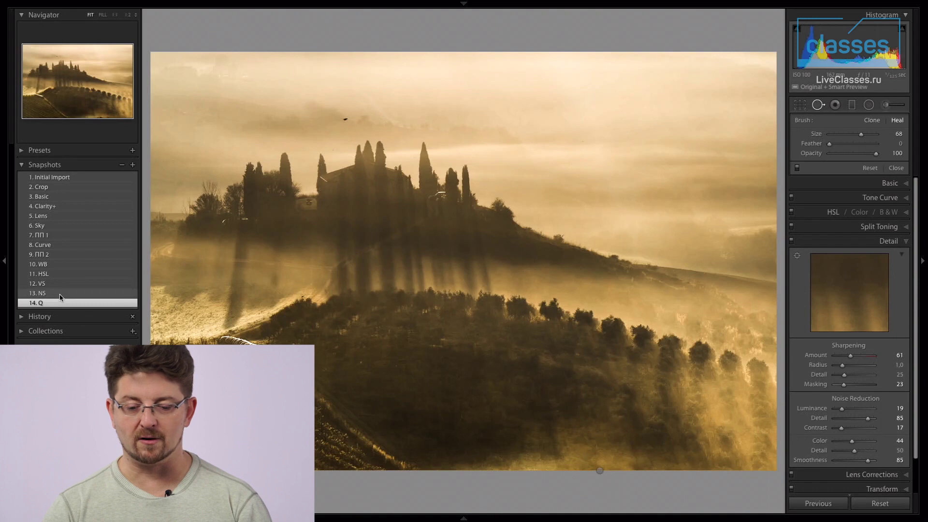
left_click(60, 294)
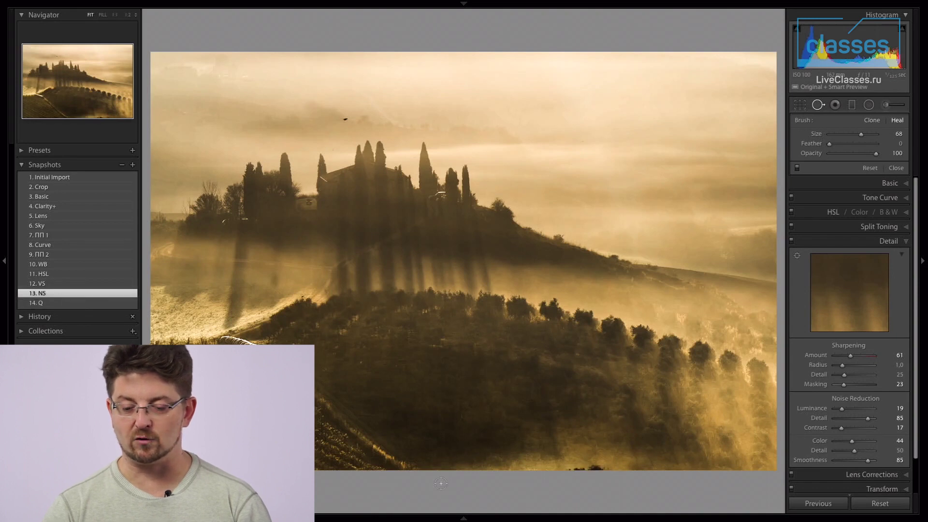
key("z")
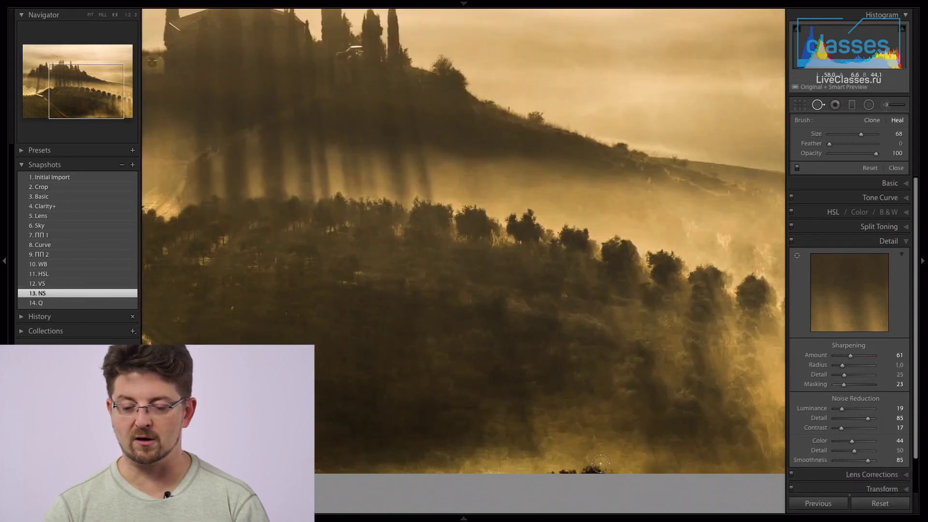
left_click(100, 302)
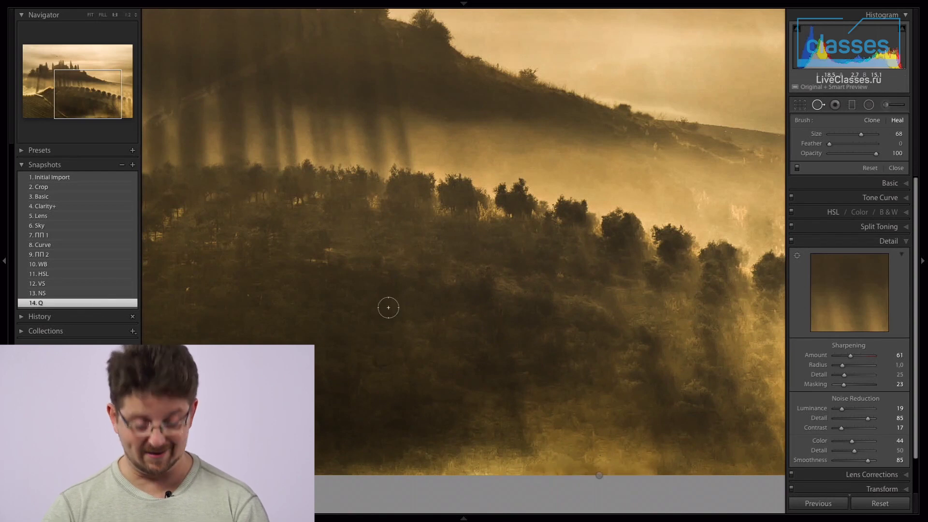
Leave Spot Removal unchanged, fit the whole photo in view, and hide the side panels
key("q")
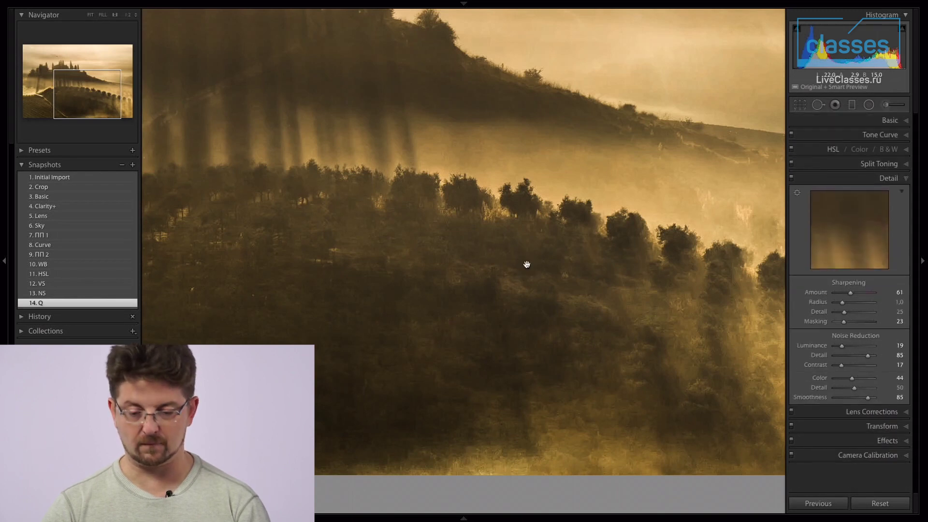
key("z")
key("Tab")
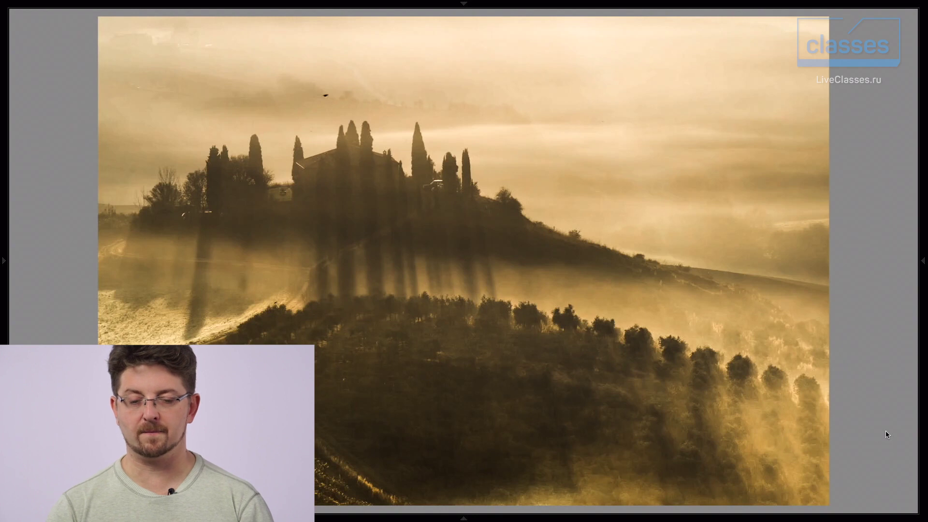
Toggle Before/After against the foggy original and restore panels, dismissing the Initial Import snapshot menu
key("backslash")
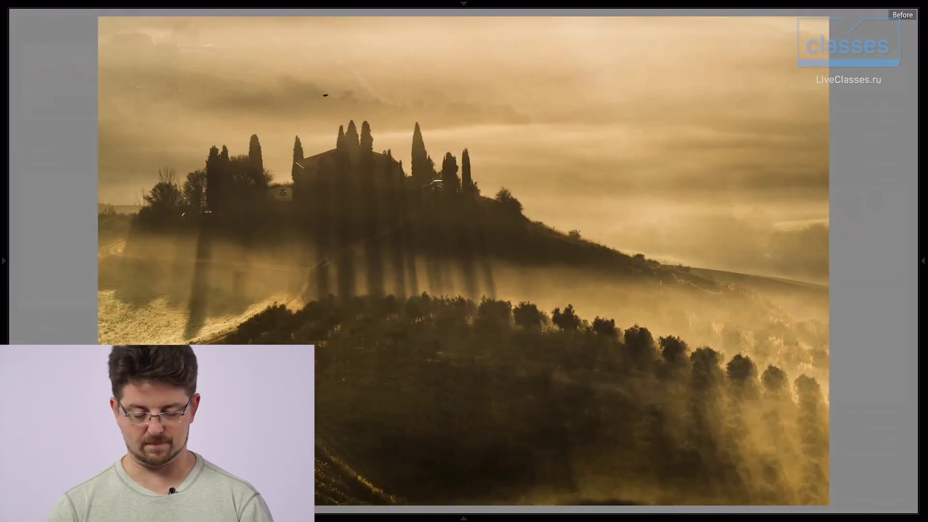
key("Tab")
key("backslash")
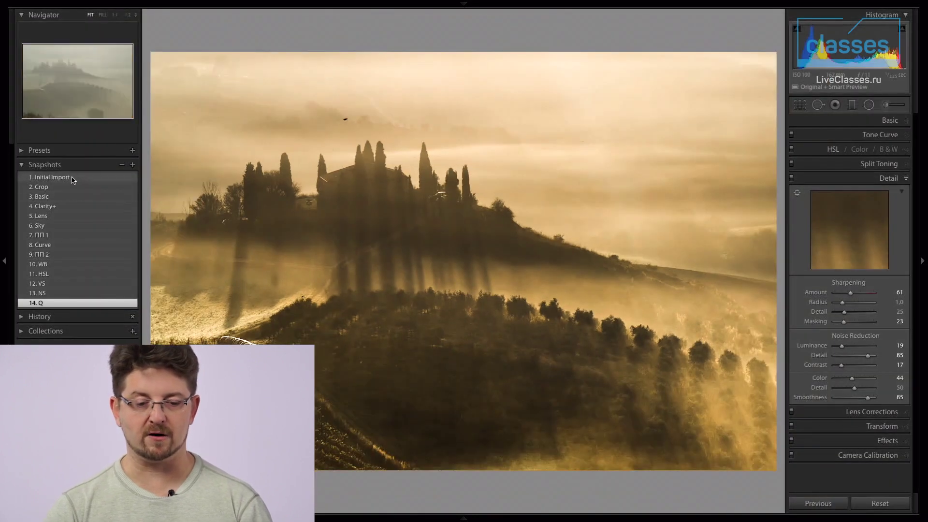
right_click(72, 180)
left_click(119, 181)
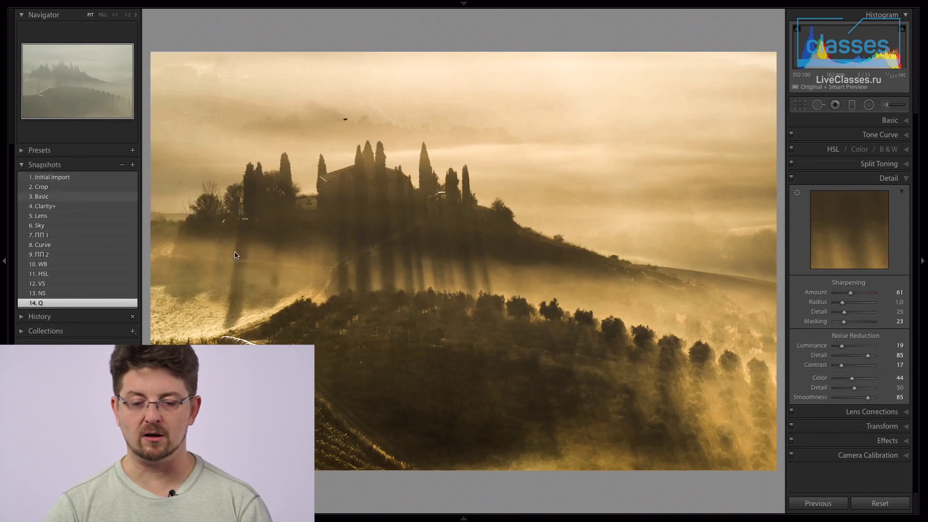
Compare the original and edited sepia versions full-screen, then restore the right adjustment panel
key("Tab")
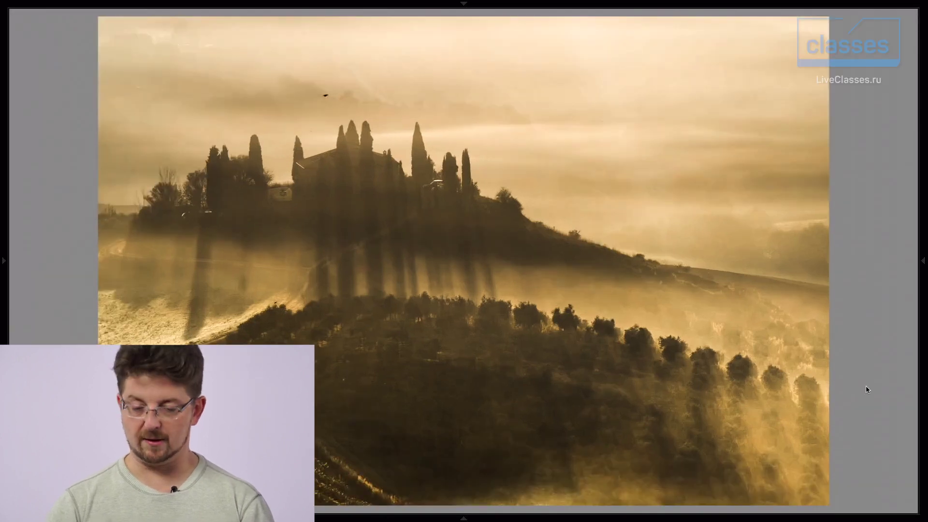
key("backslash")
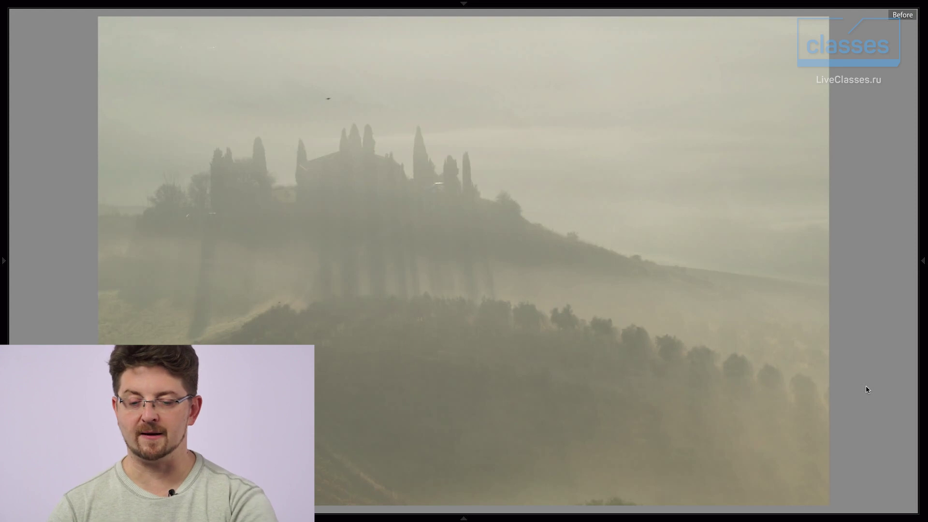
key("backslash")
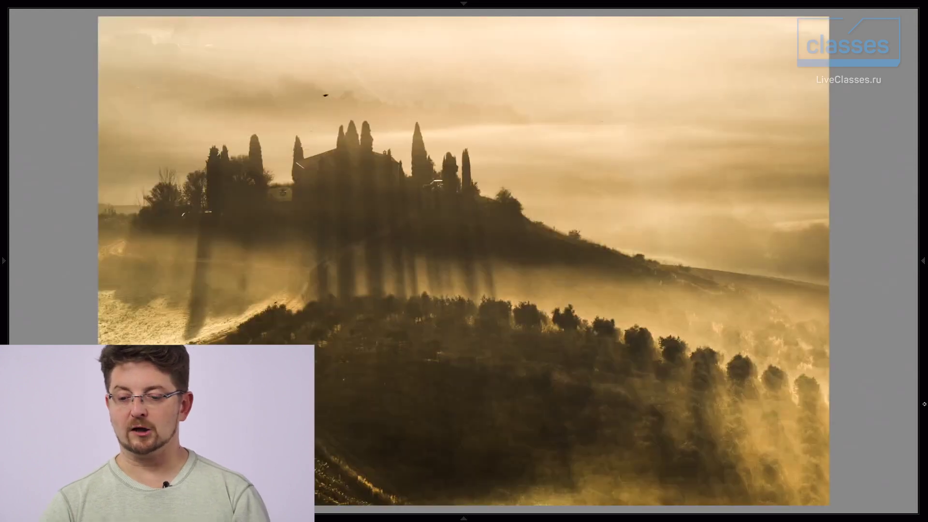
key("F8")
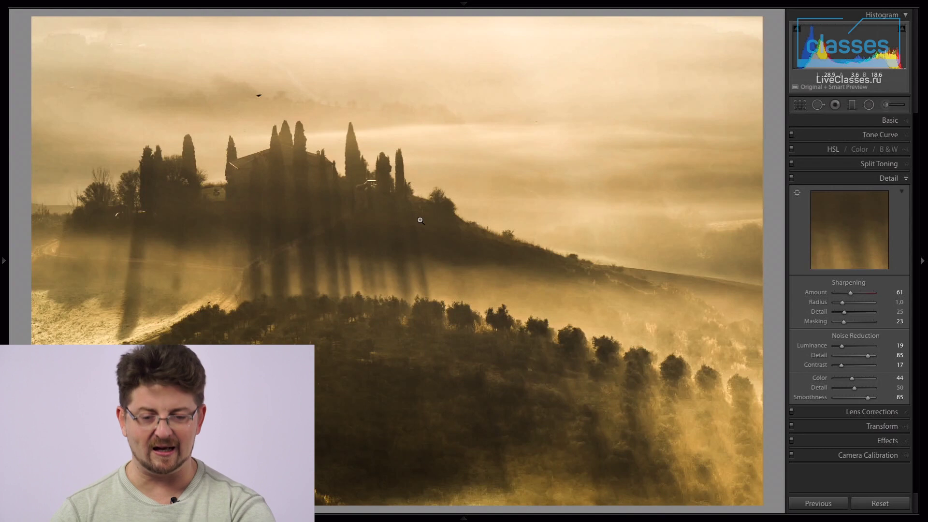
left_click(261, 96)
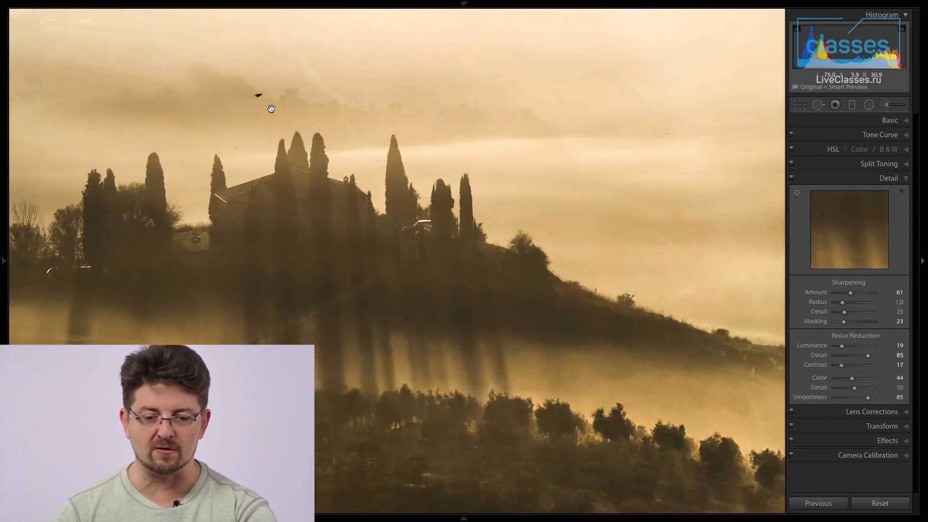
left_click(291, 193)
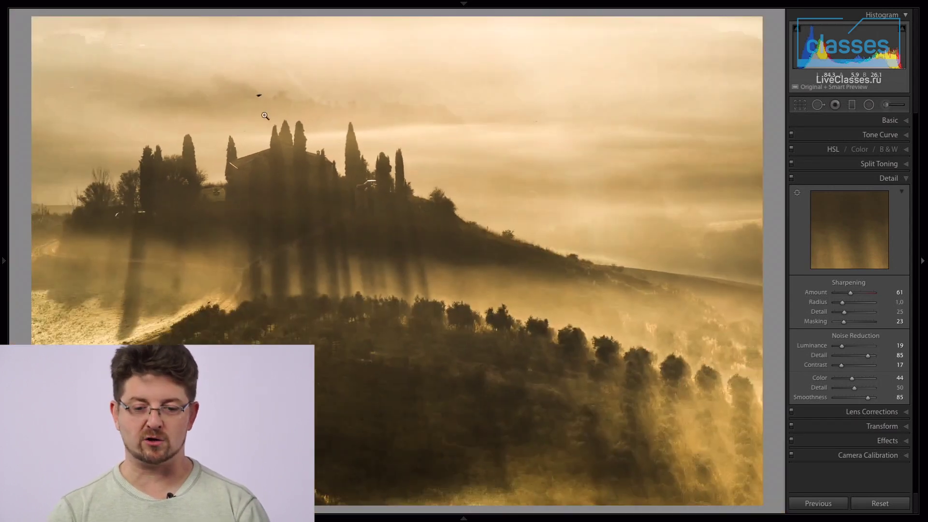